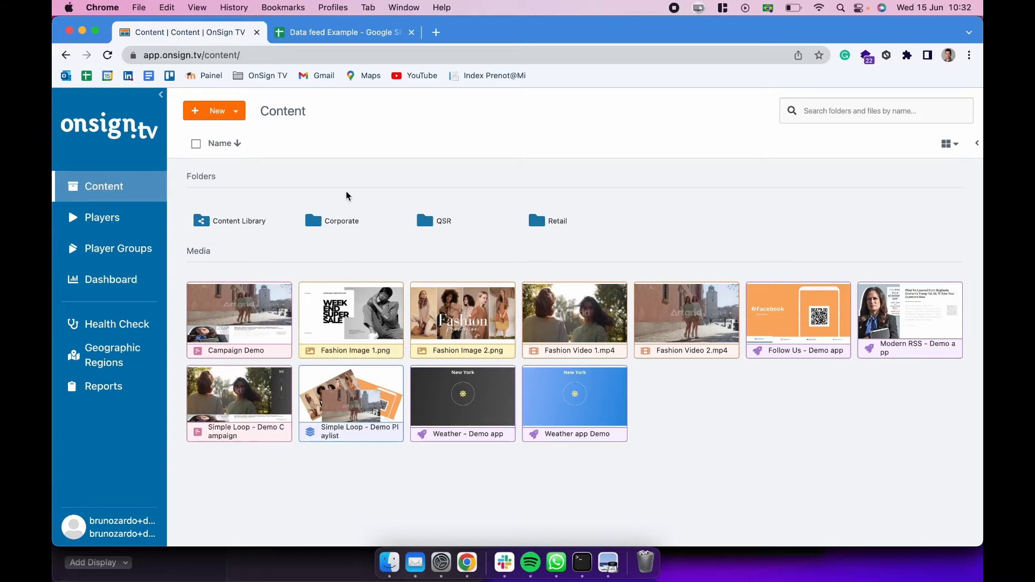
Create a new app from the Menu Board - Basic template in the Menu Boards & Tables category.
left_click(219, 112)
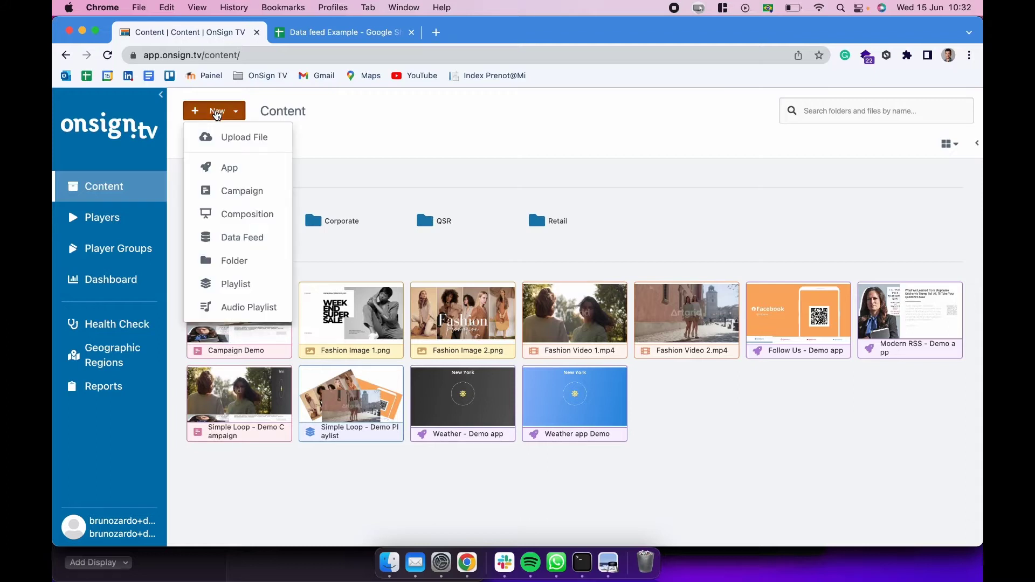
left_click(220, 169)
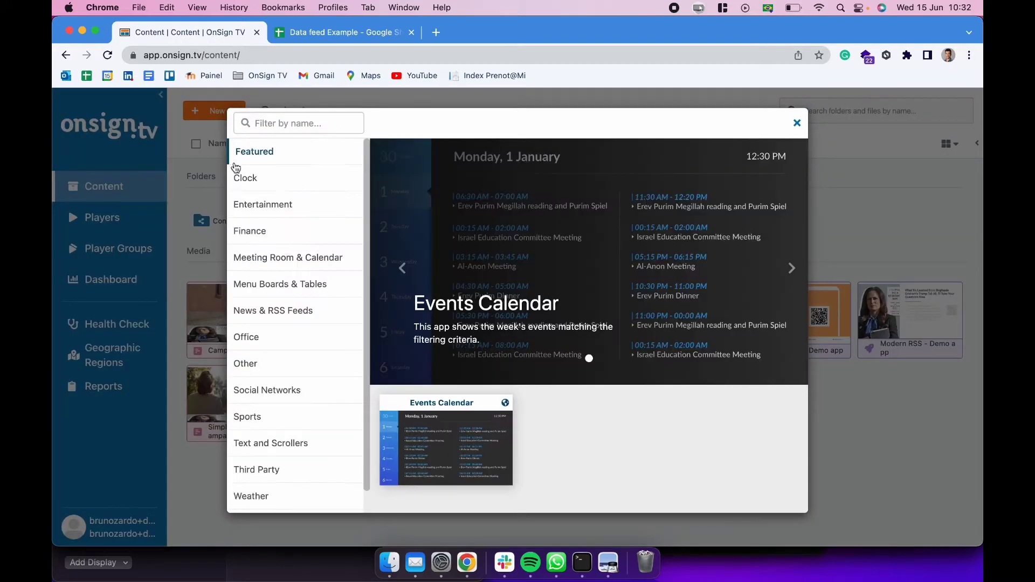
left_click(303, 214)
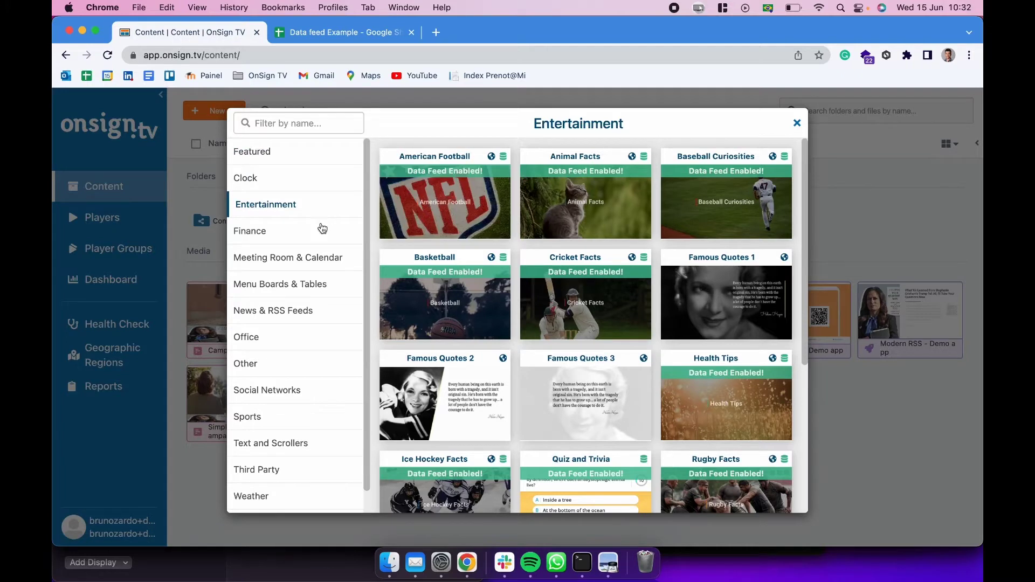
left_click(304, 259)
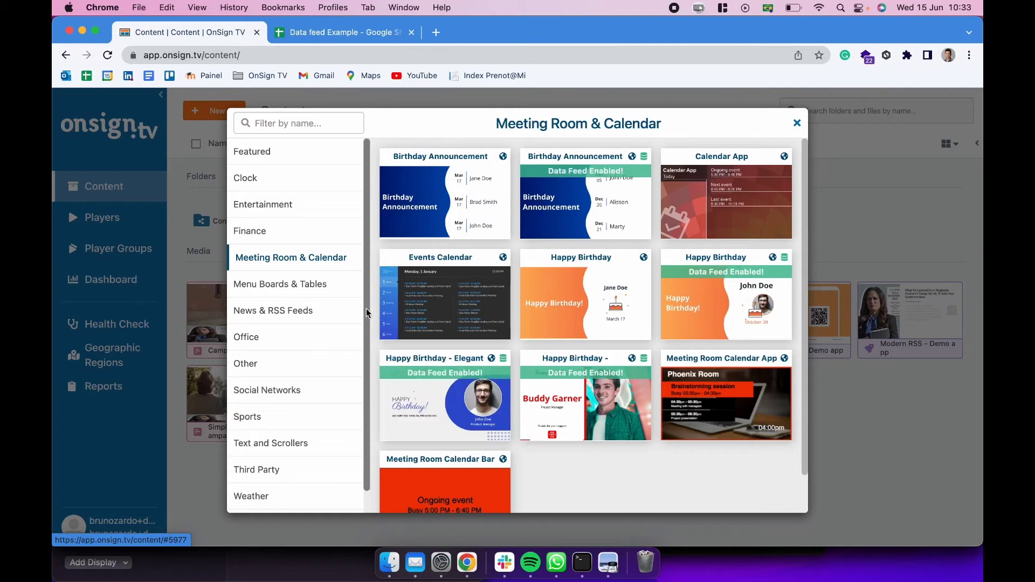
left_click(330, 287)
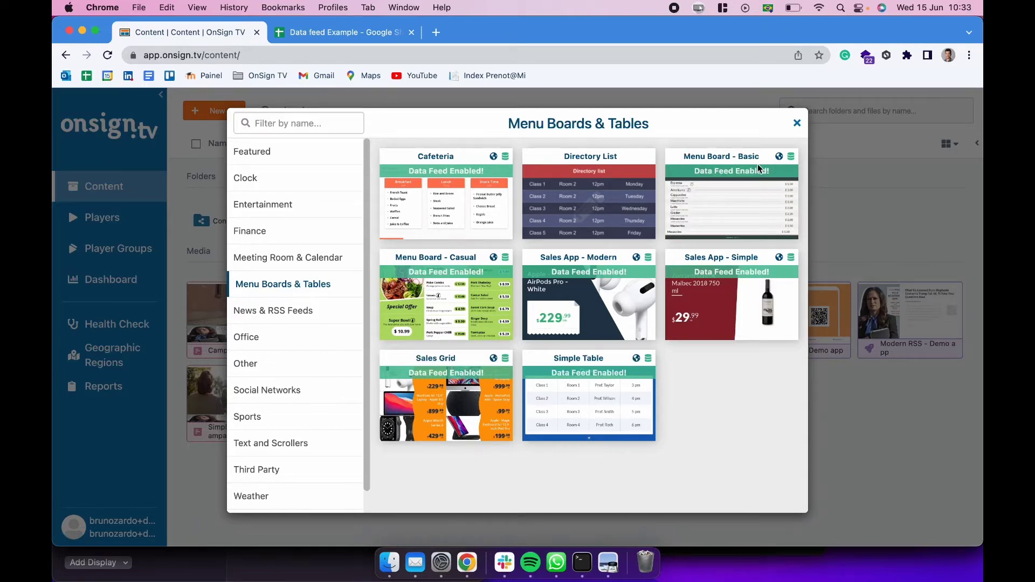
left_click(736, 194)
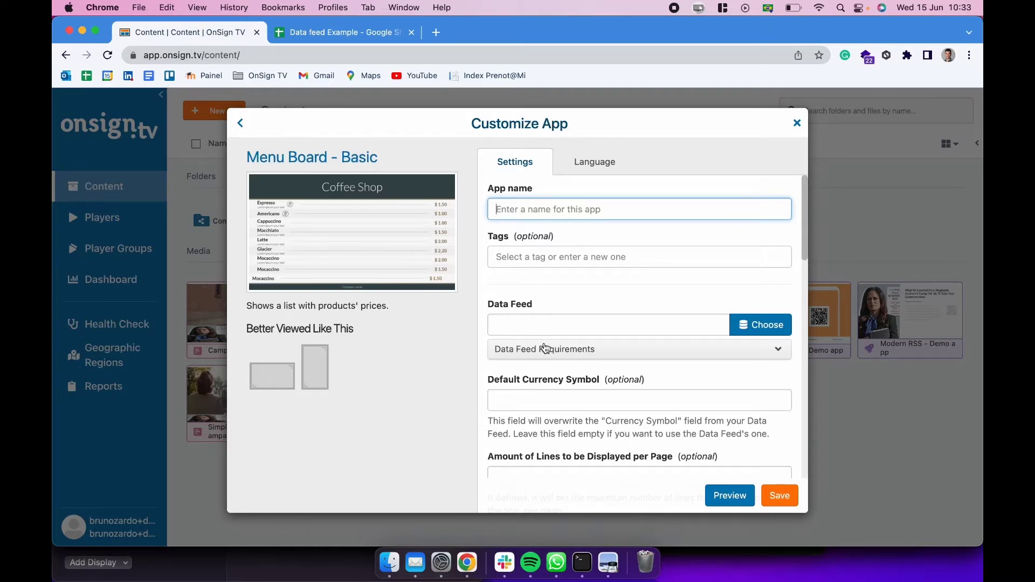
Expand Data Feed Requirements and review the Item Name, Item Subtitle, Currency Symbol, Item Icon and Item Price fields.
left_click(650, 354)
scroll(650, 355, "down", 5)
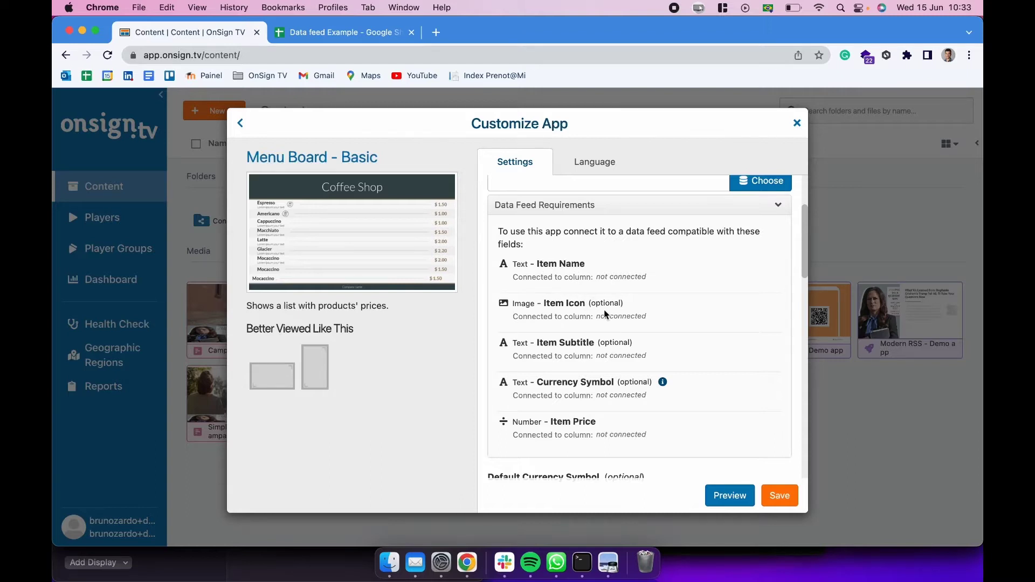
left_click_drag(591, 303, 624, 304)
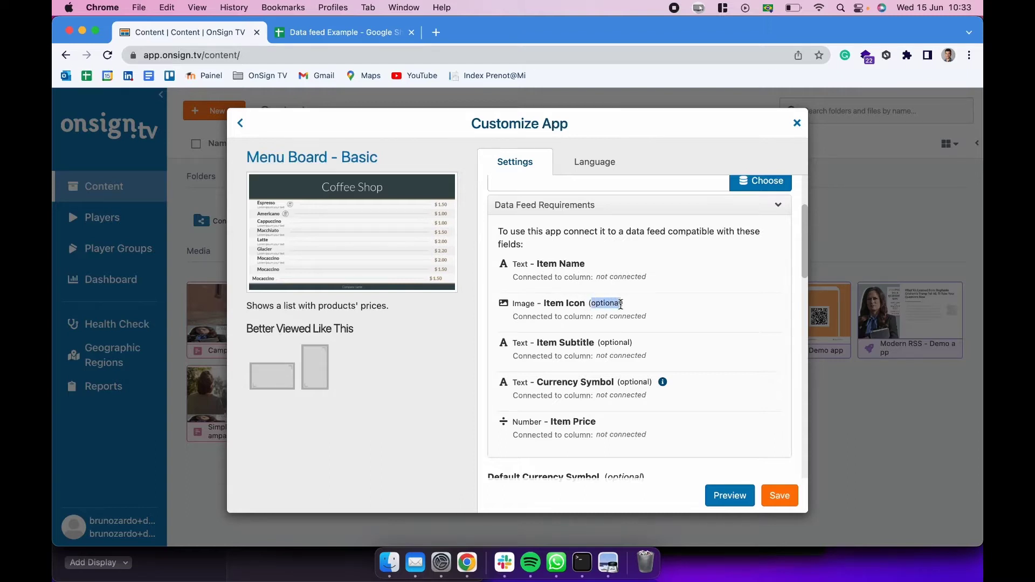
left_click(568, 341)
left_click_drag(518, 265, 511, 303)
left_click(531, 299)
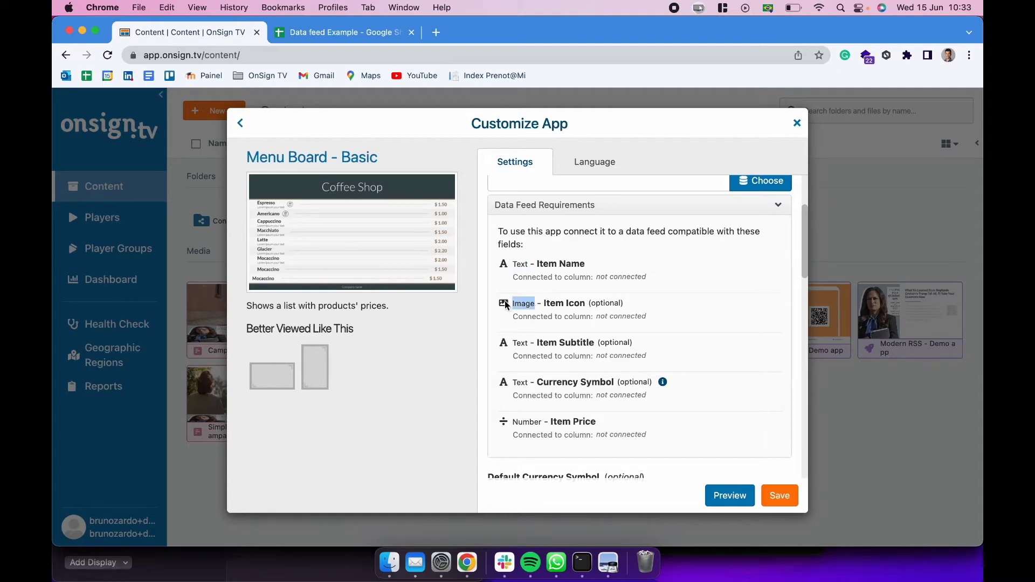
left_click_drag(528, 344, 509, 344)
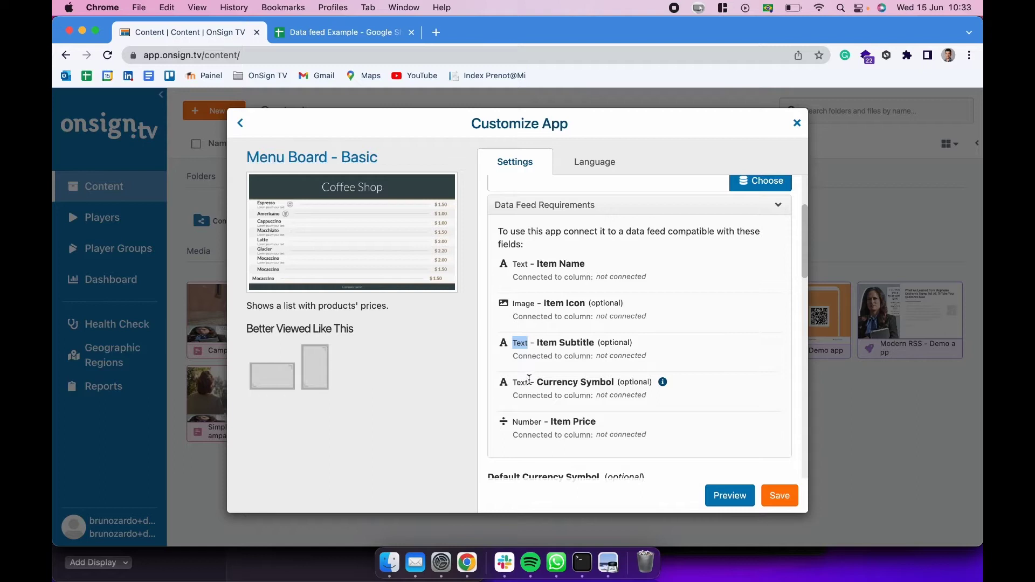
left_click_drag(528, 383, 522, 381)
left_click(565, 345)
scroll(565, 346, "up", 5)
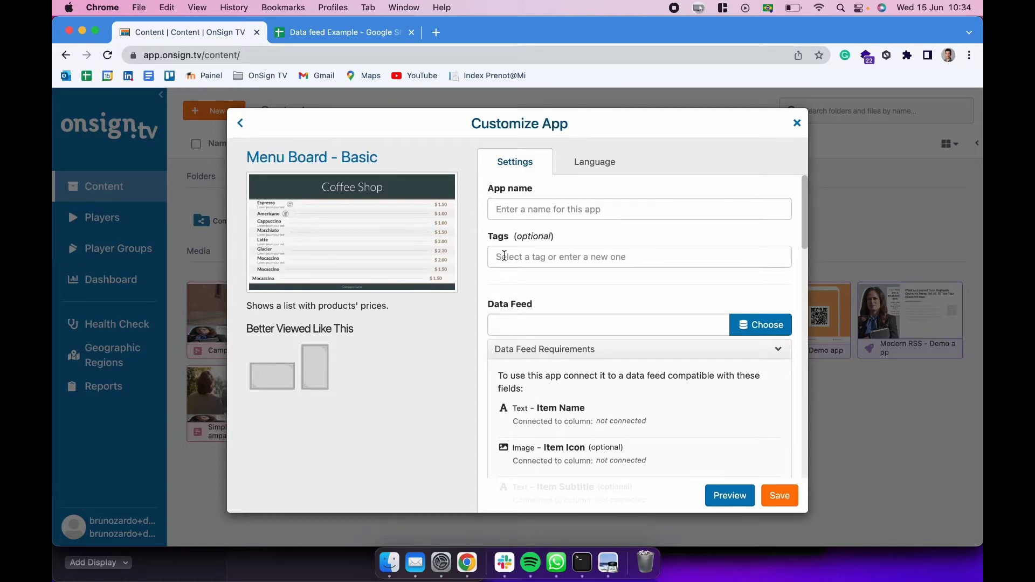
Close the app form and start a new data feed named 'Coffee Shop Data feed'.
left_click(797, 123)
left_click(233, 117)
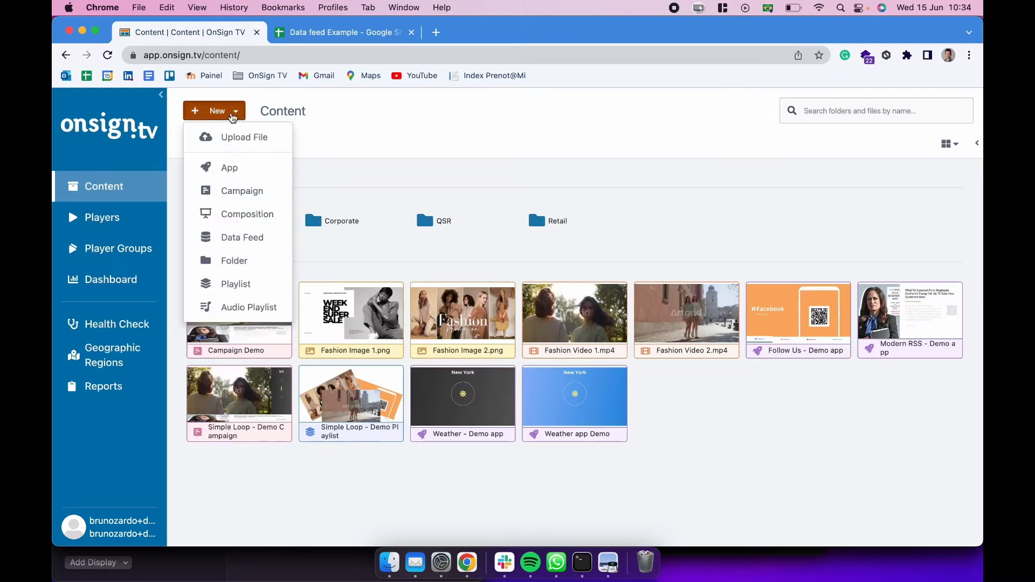
left_click(240, 241)
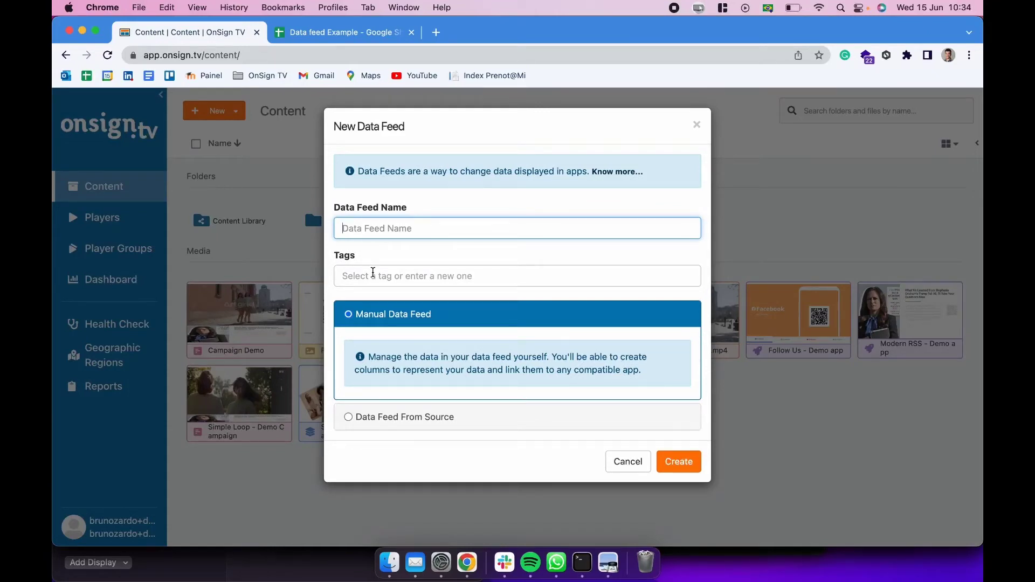
type("Coffee Shop Data feed")
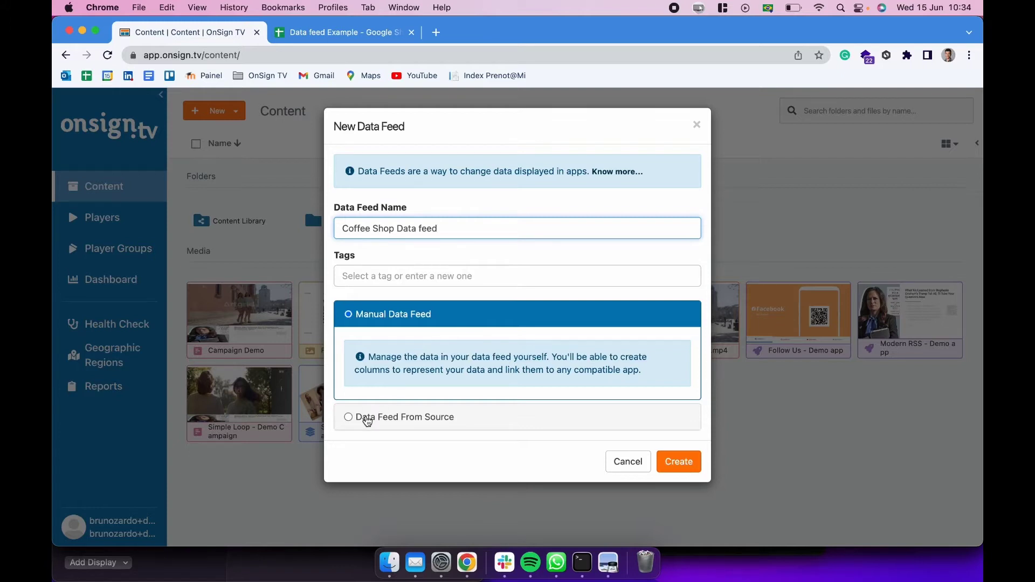
Set the feed to import Data Feed From Source using Google Sheets, with the URL field focused.
left_click(366, 418)
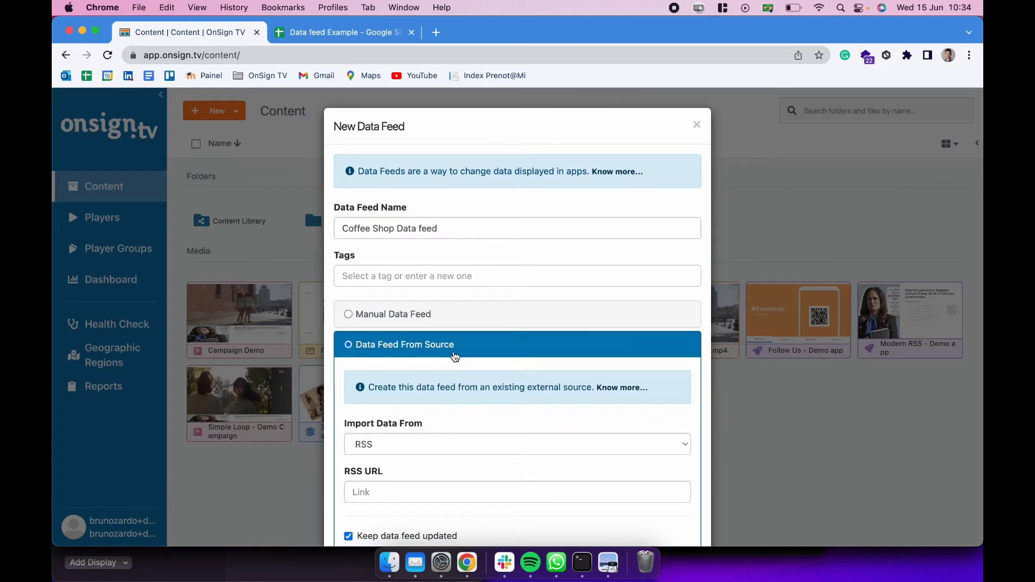
scroll(455, 357, "down", 2)
scroll(454, 357, "down", 4)
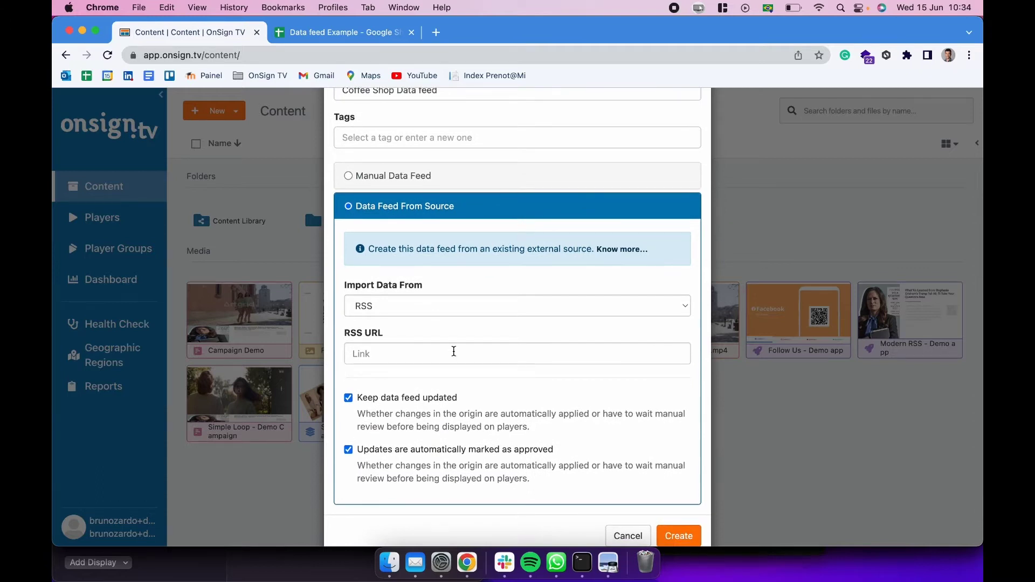
scroll(454, 351, "down", 1)
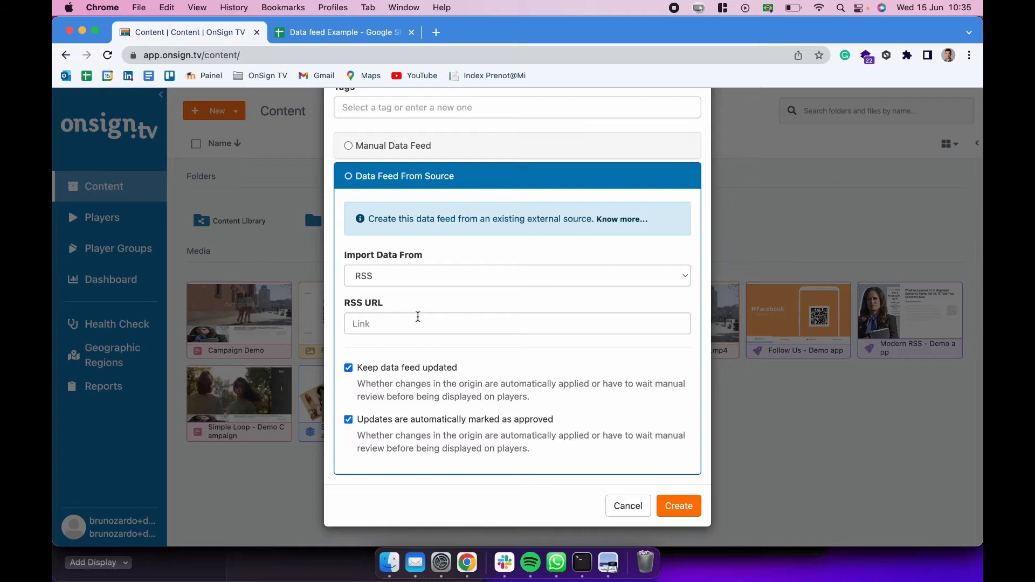
left_click(457, 284)
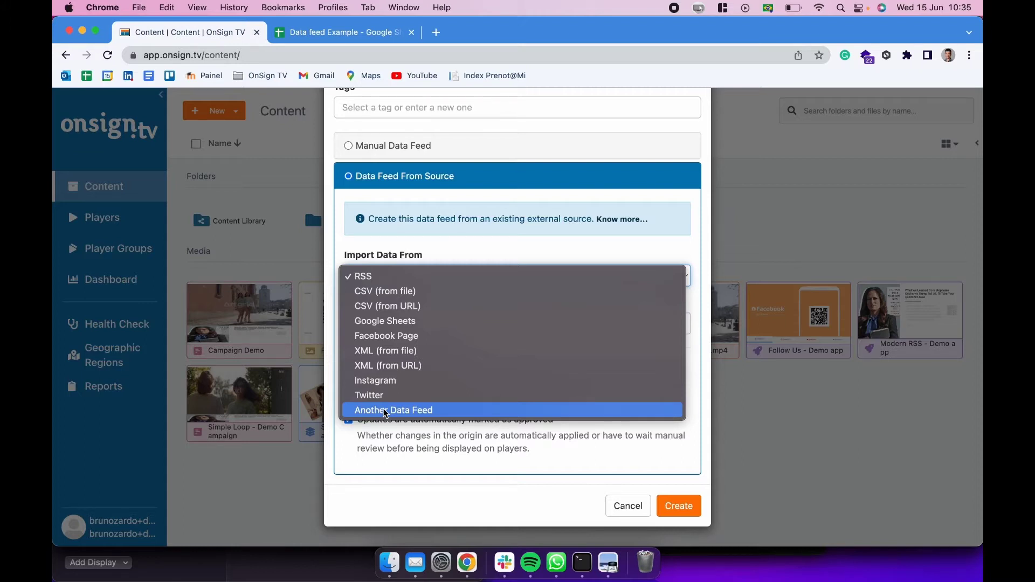
left_click(402, 323)
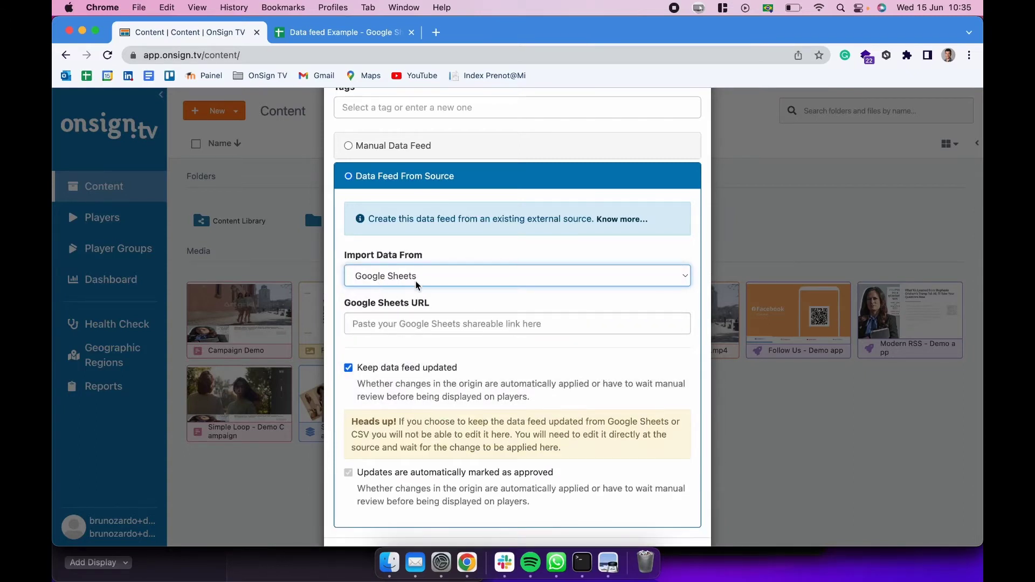
left_click(352, 318)
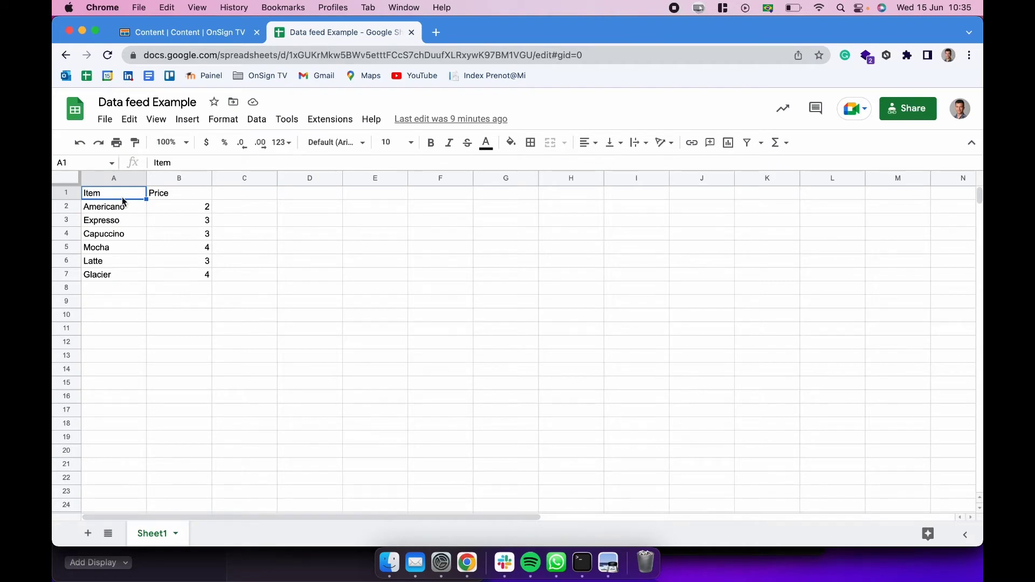
Review the coffee items and prices, such as Expresso at 3, then copy the sheet's shareable link.
left_click(172, 192)
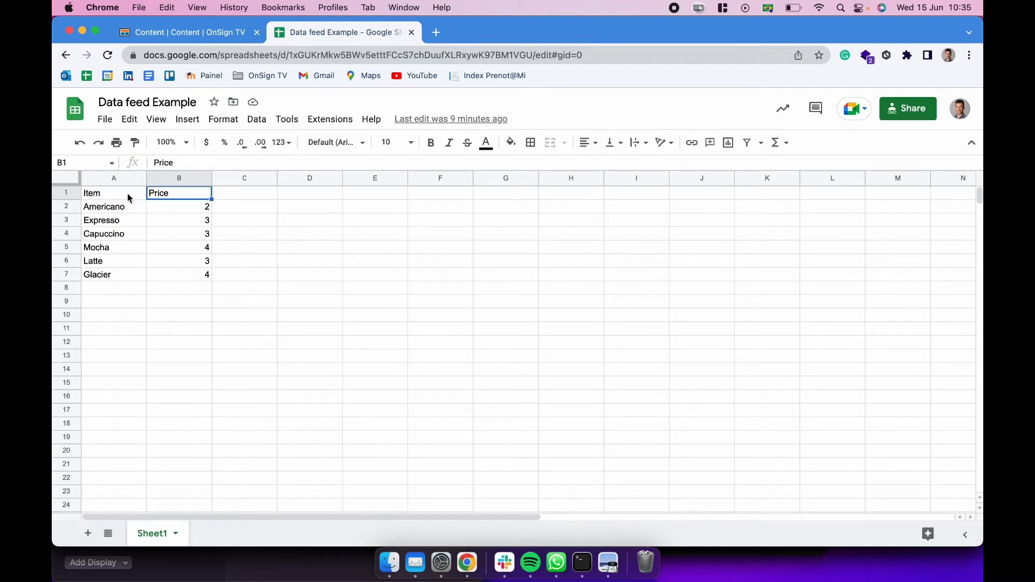
left_click(92, 210)
left_click(95, 225)
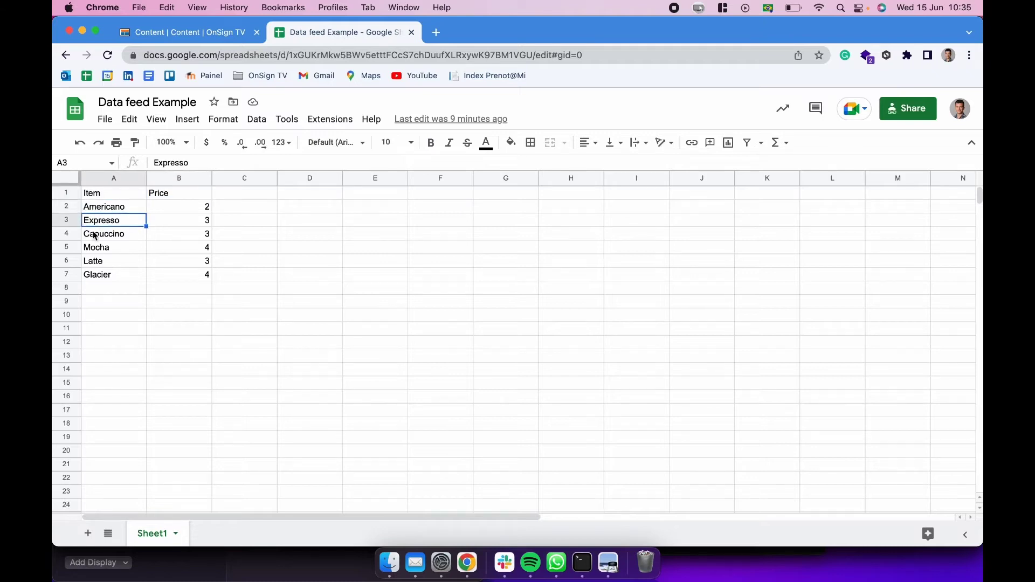
left_click(199, 223)
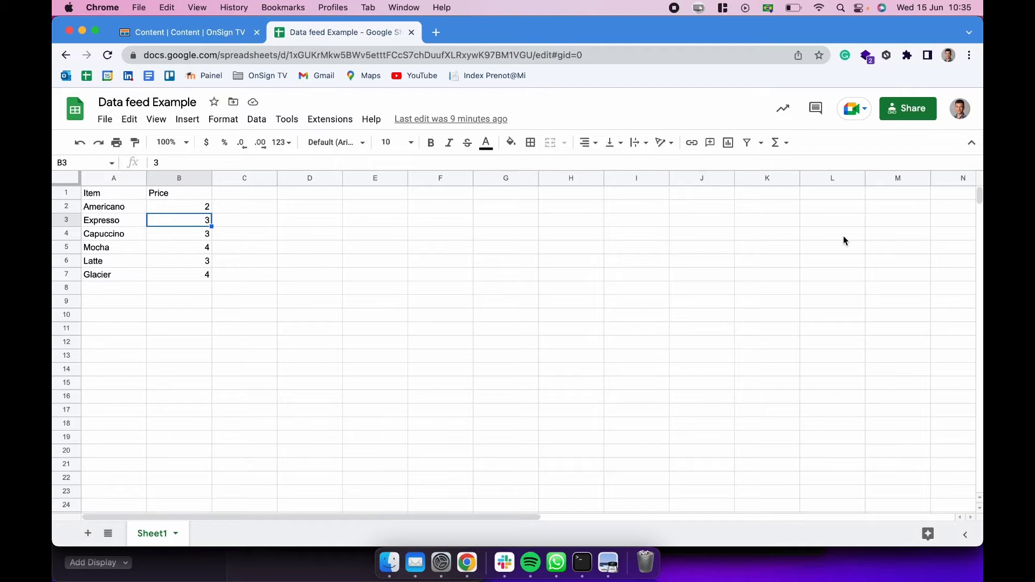
left_click(917, 113)
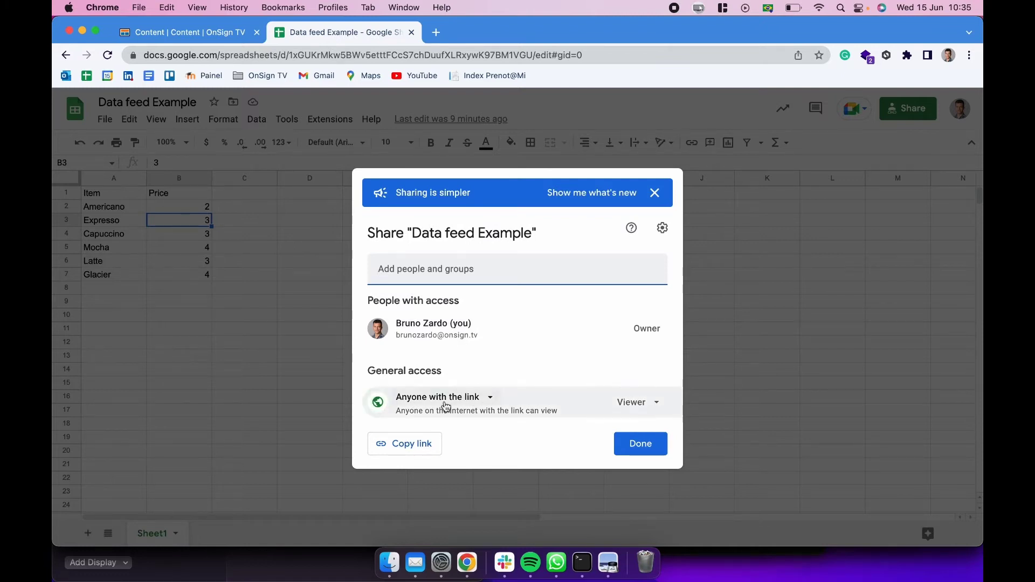
left_click(426, 449)
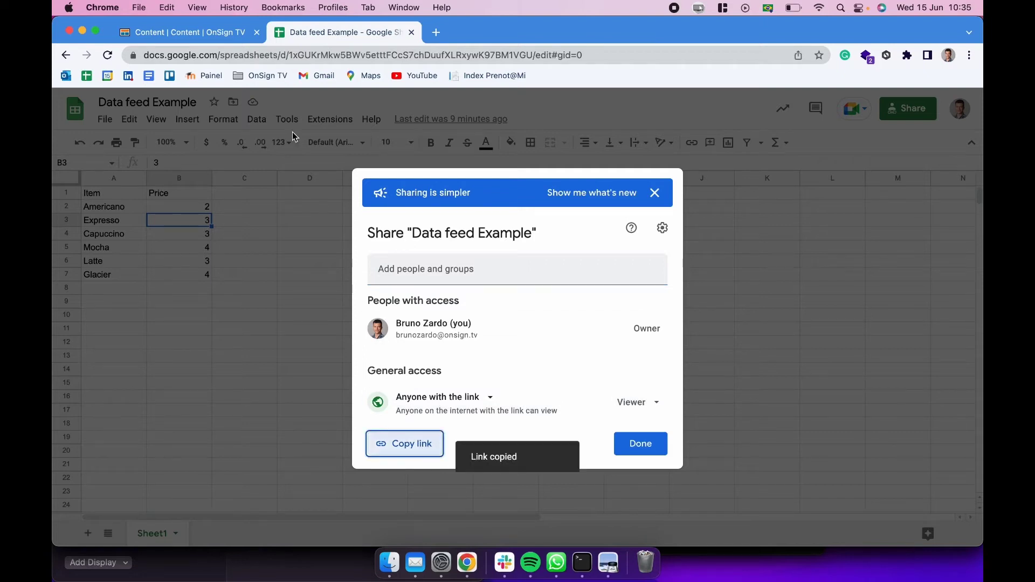
Paste the sheet link into the feed and set the Price column type to Number.
left_click(214, 39)
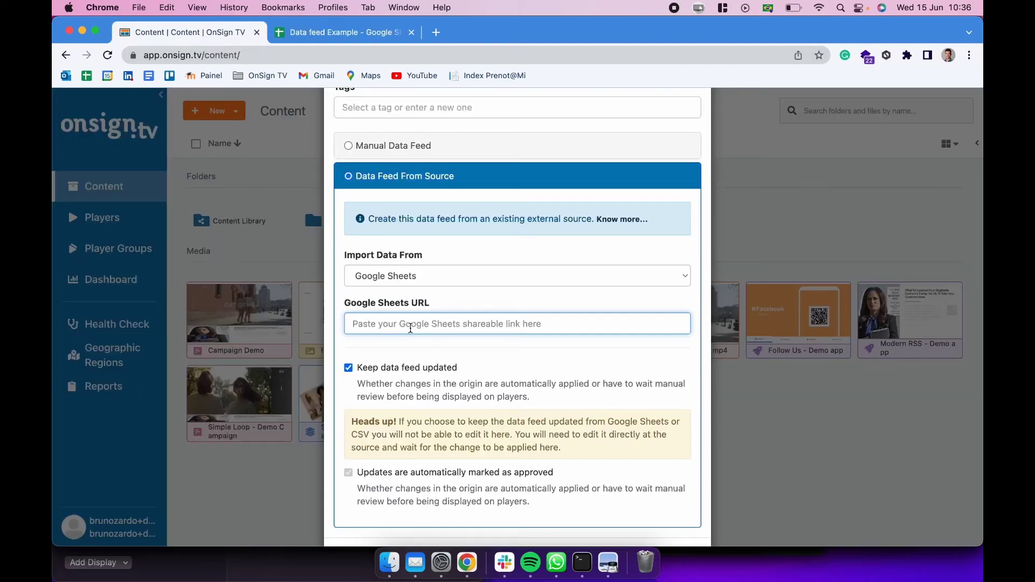
key("super+v")
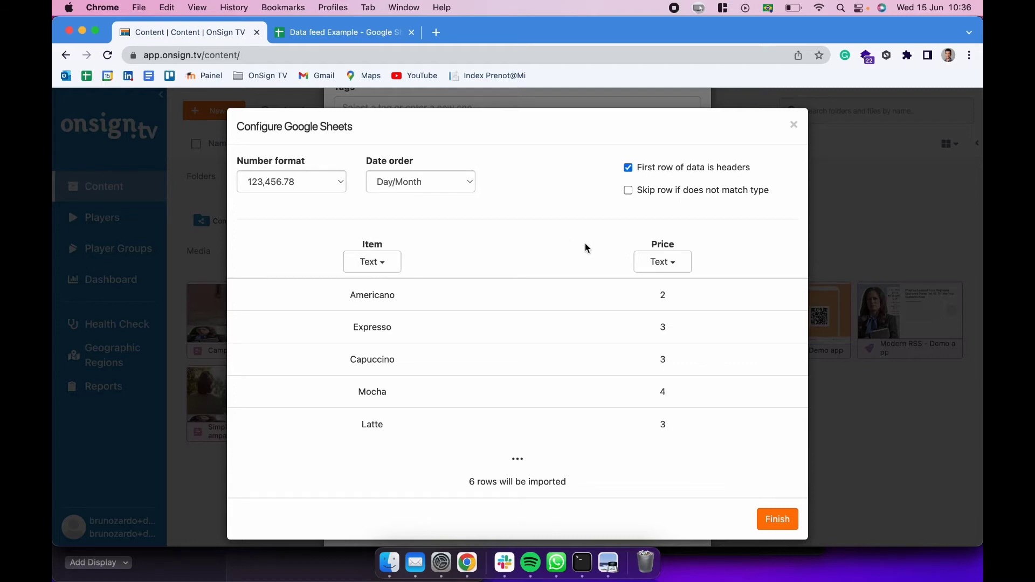
left_click(662, 266)
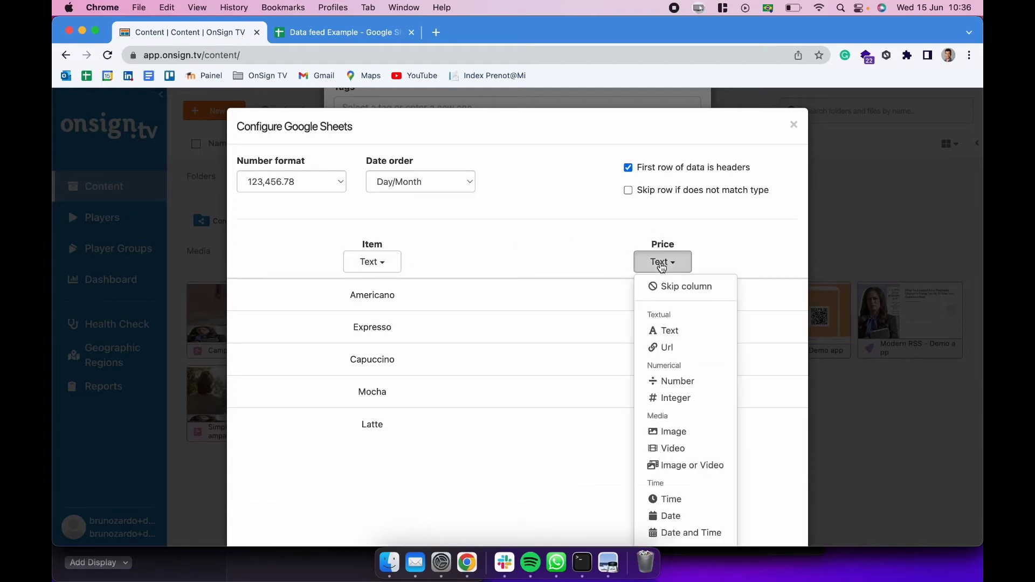
left_click(672, 383)
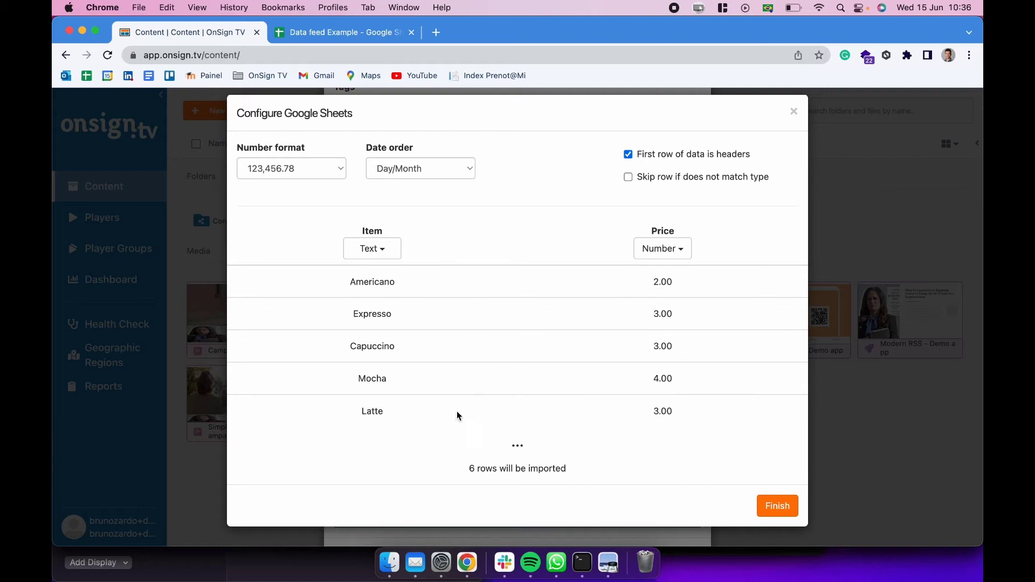
Finish the Google Sheets setup, keep 'Keep data feed updated' ticked, and create the feed.
left_click(767, 508)
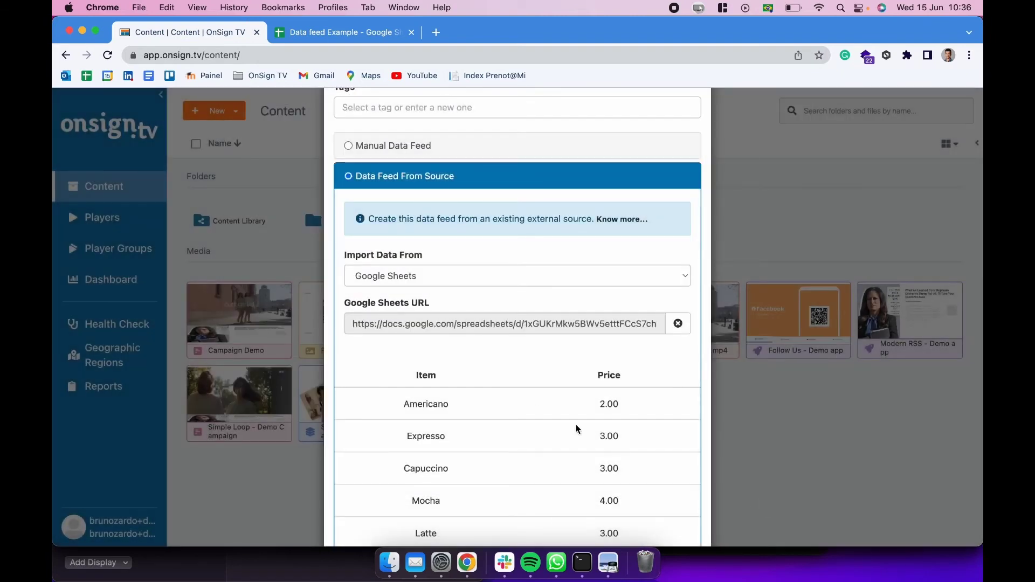
scroll(532, 393, "down", 5)
scroll(534, 383, "down", 3)
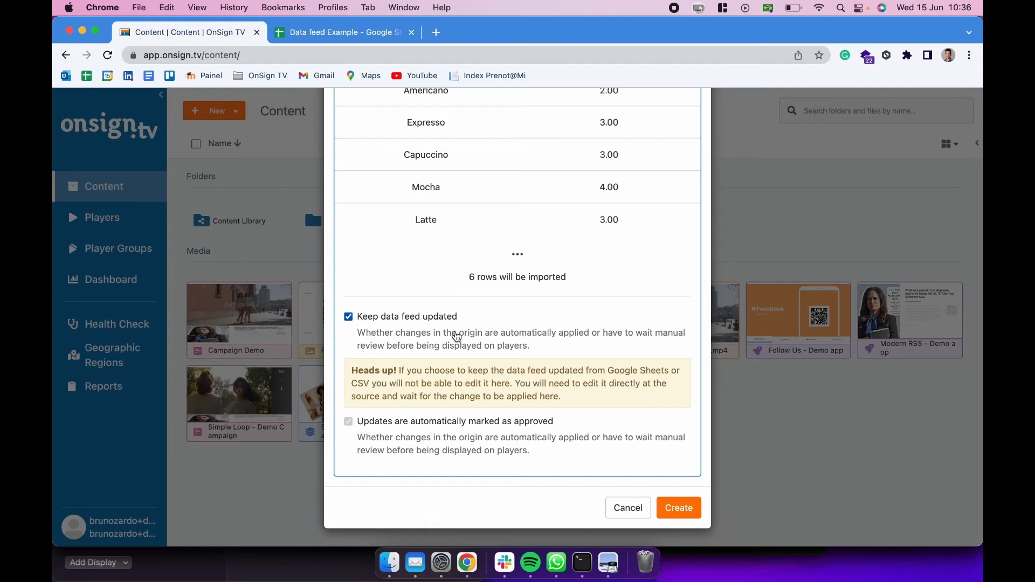
left_click(349, 317)
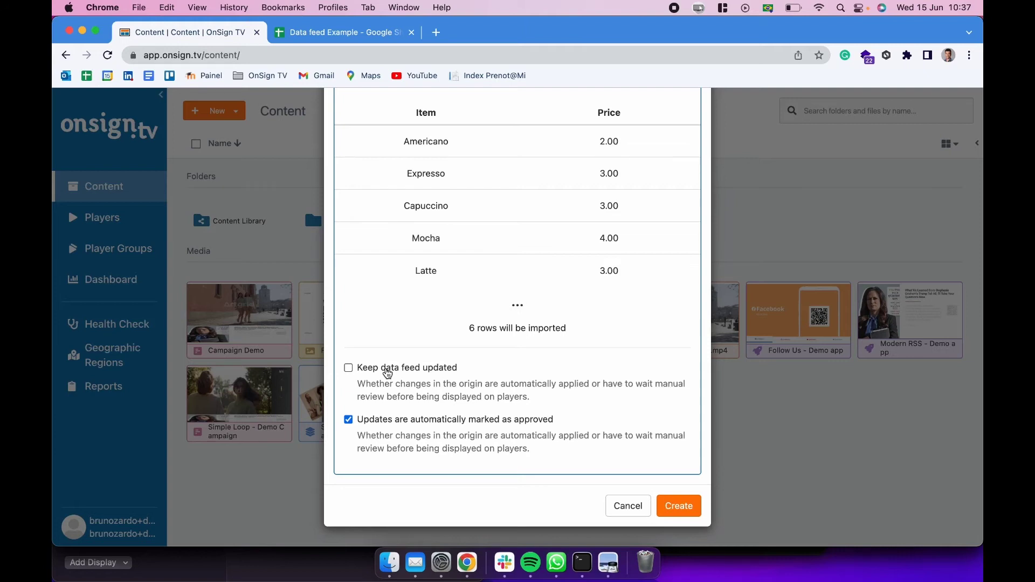
left_click(388, 371)
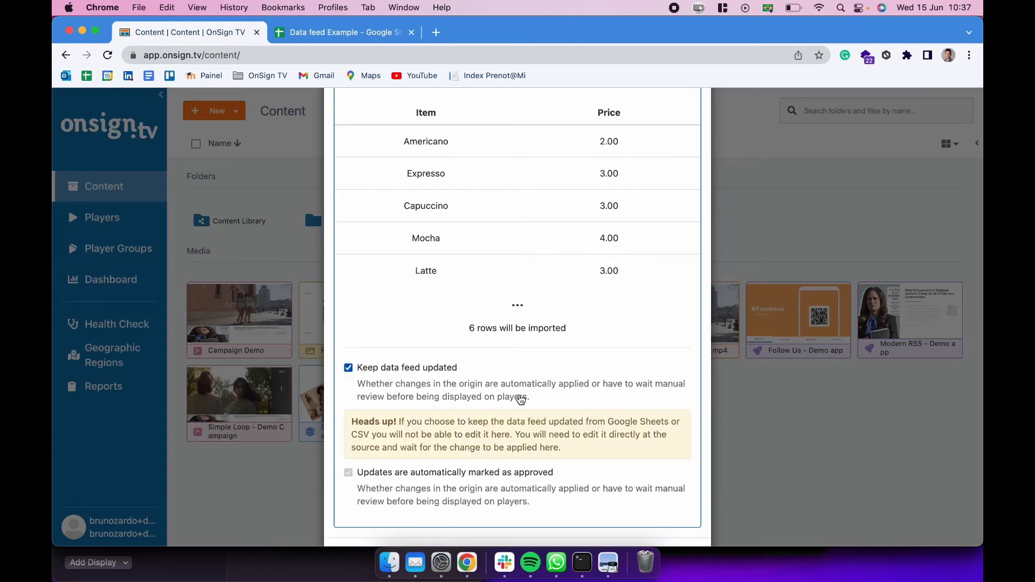
scroll(521, 400, "down", 2)
left_click(677, 506)
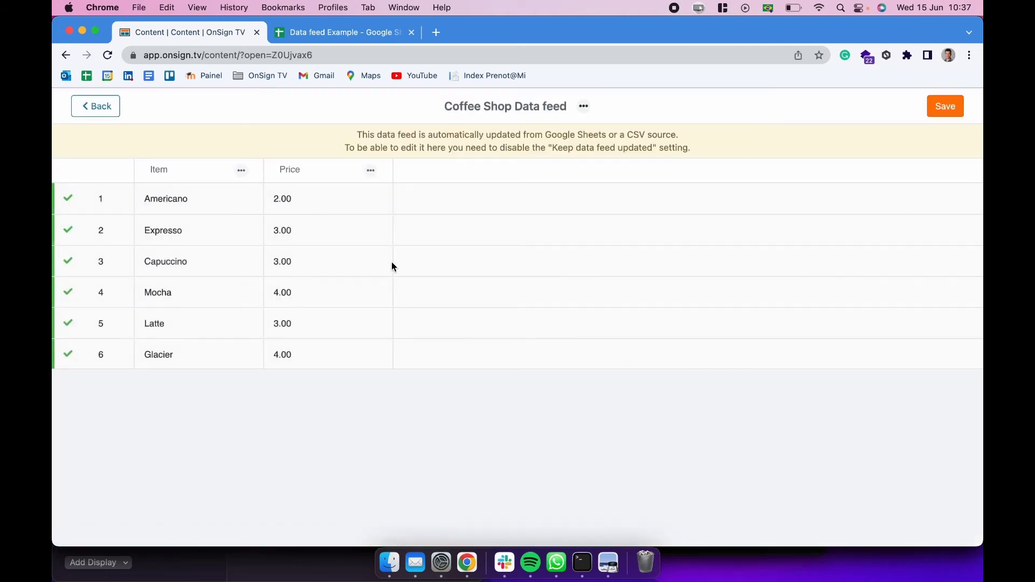
left_click(348, 207)
left_click(362, 214)
left_click(380, 34)
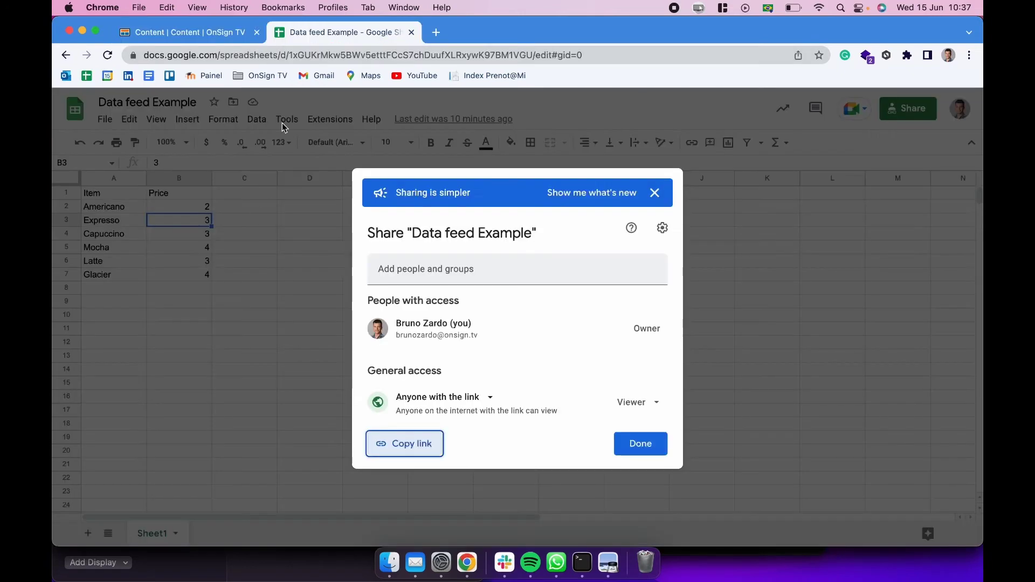
left_click(311, 245)
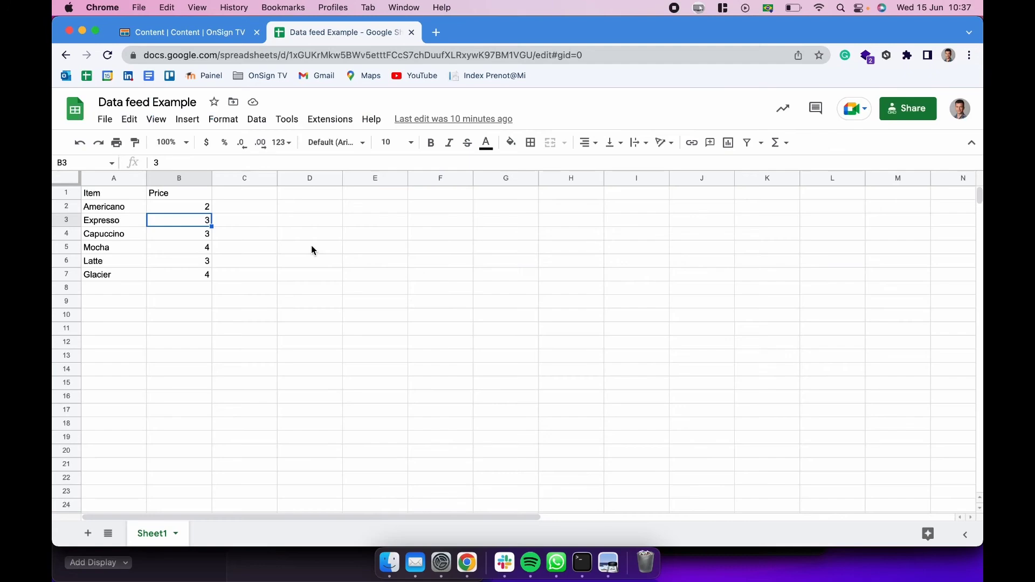
left_click(213, 34)
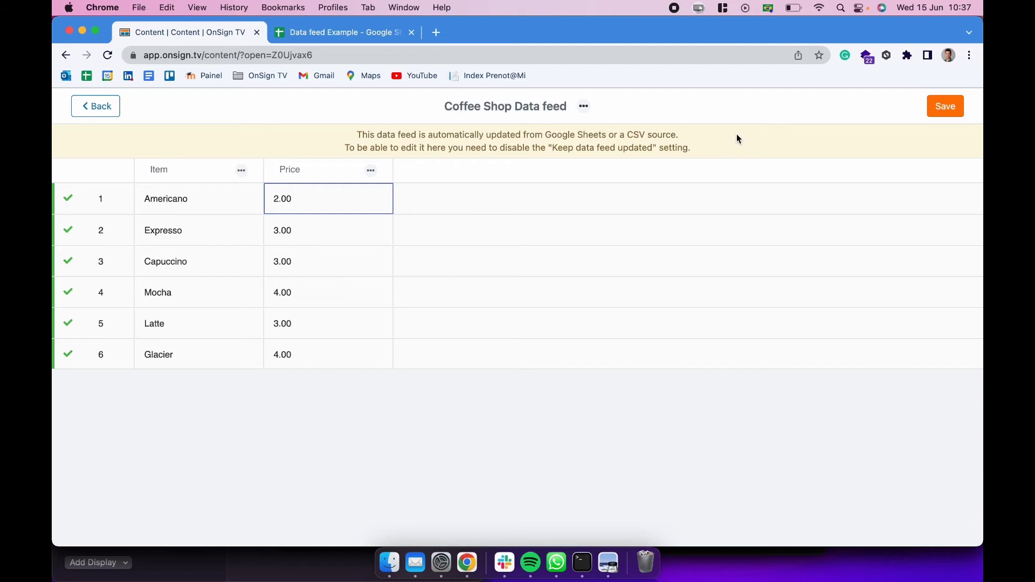
Review the feed's Edit Settings without changes, then open the Price column's actions menu.
left_click(585, 108)
left_click(599, 124)
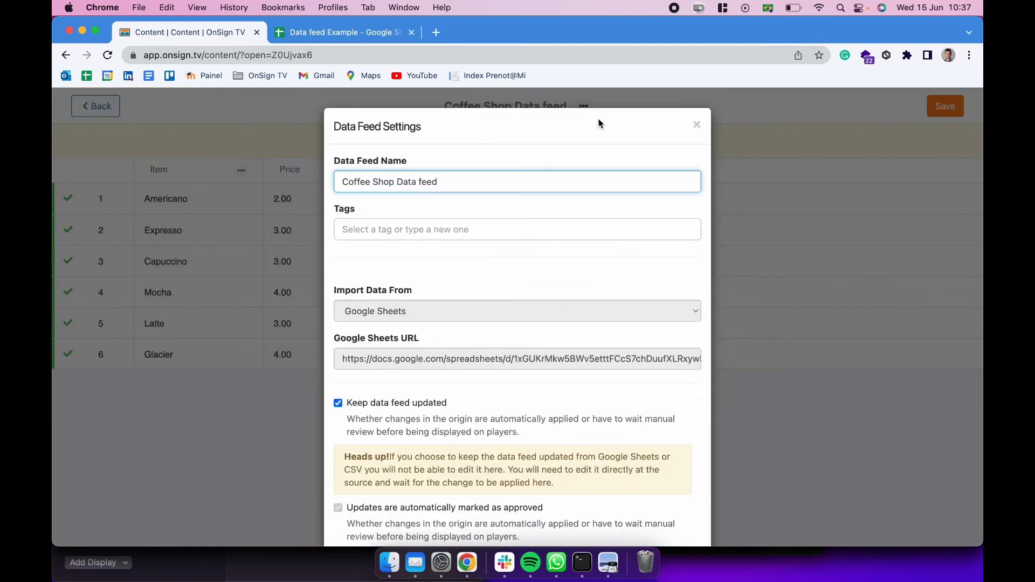
scroll(539, 355, "down", 4)
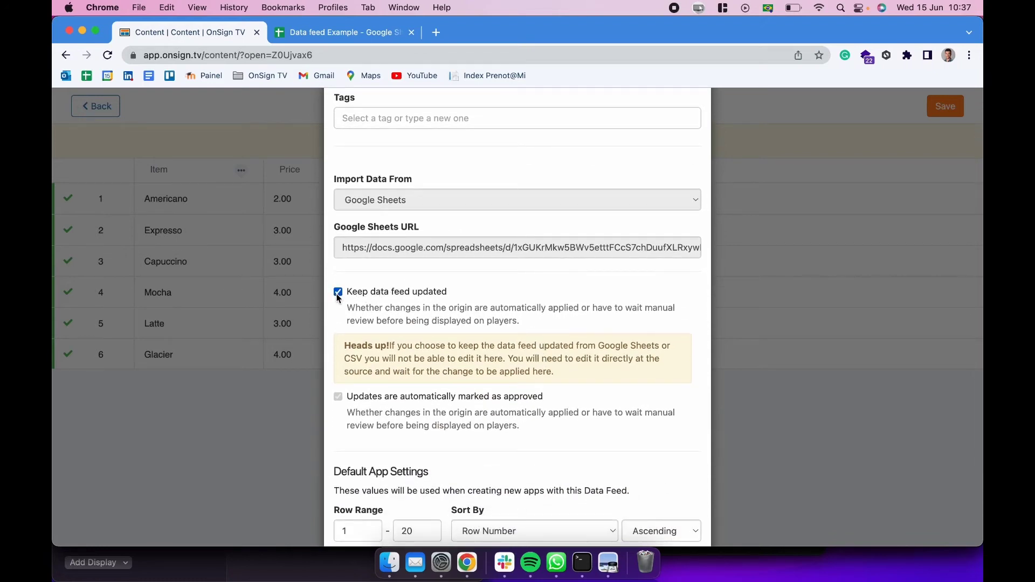
scroll(430, 316, "down", 3)
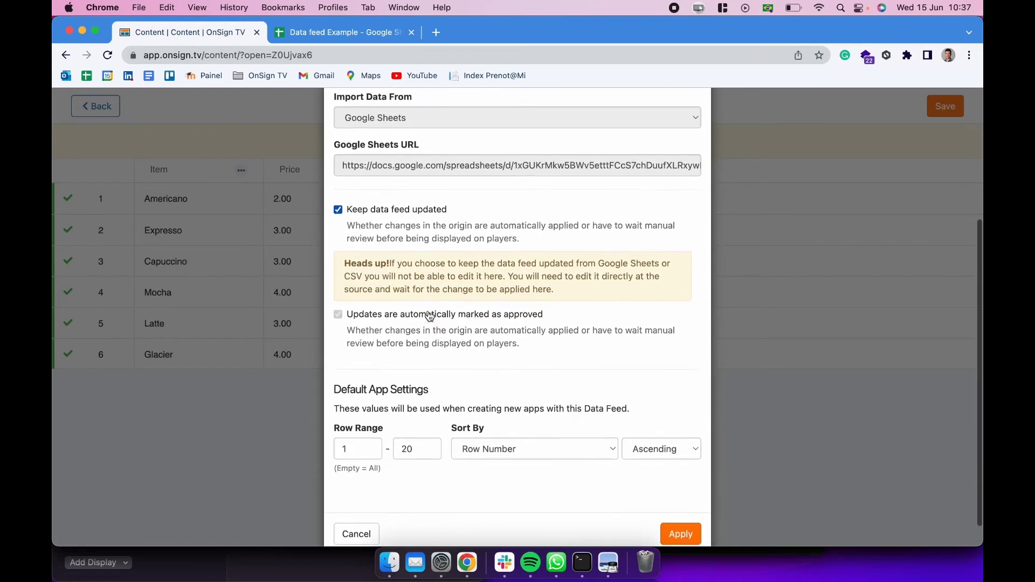
scroll(430, 316, "up", 5)
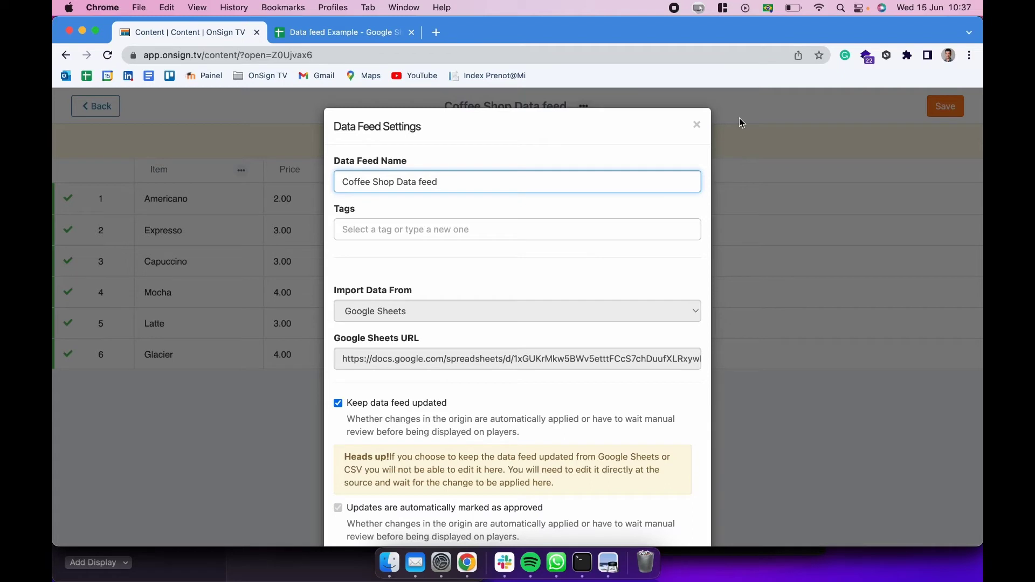
left_click(697, 125)
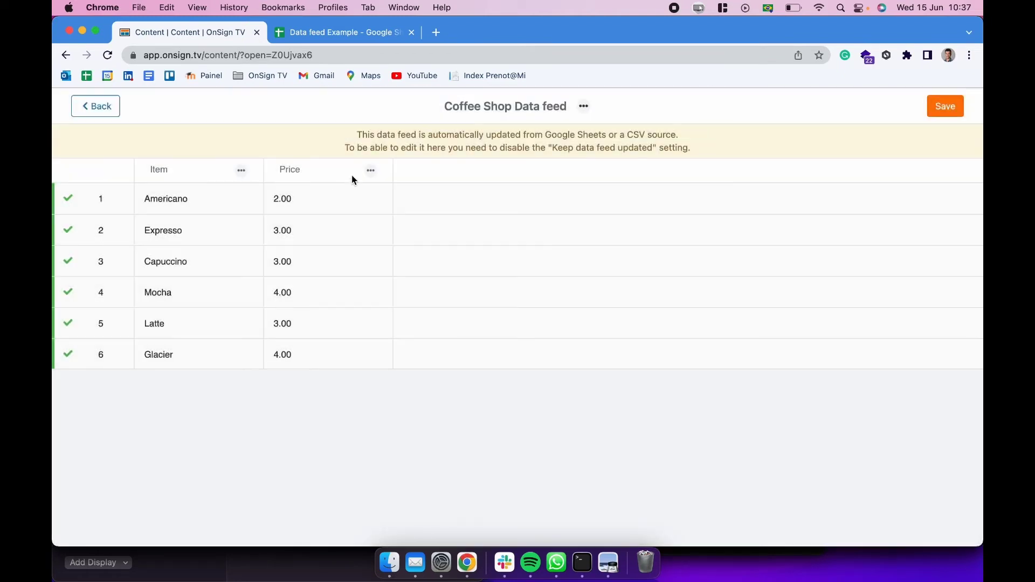
left_click(371, 170)
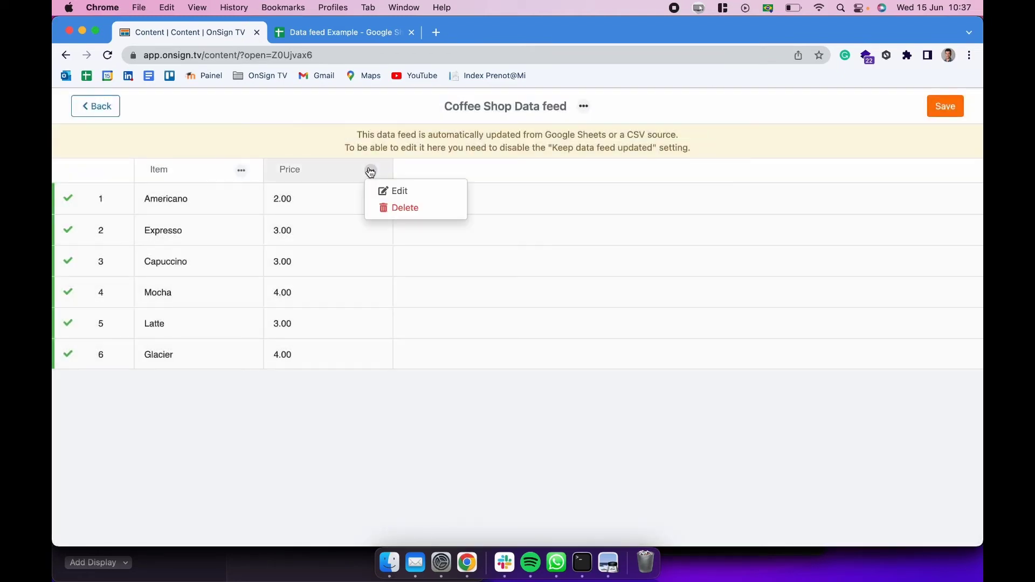
Inspect the Price column's Edit Column dialog, close it unchanged, and save the data feed.
left_click(398, 191)
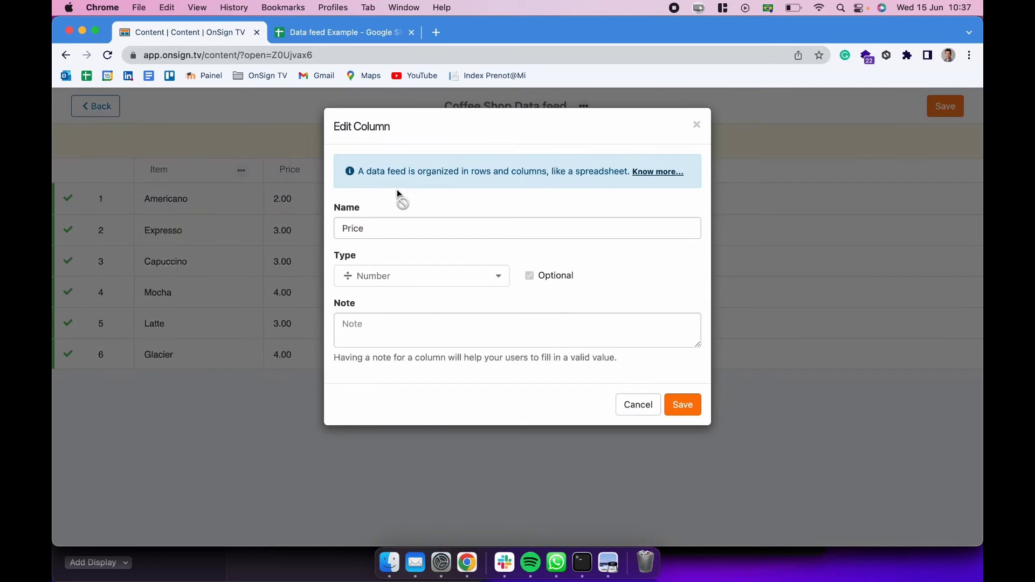
double_click(379, 226)
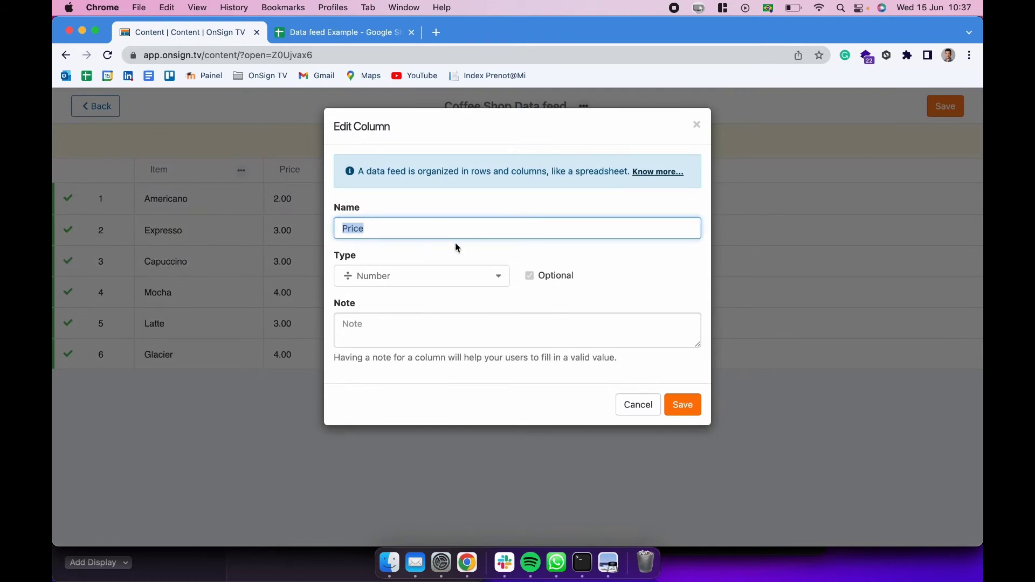
left_click(441, 325)
left_click(644, 265)
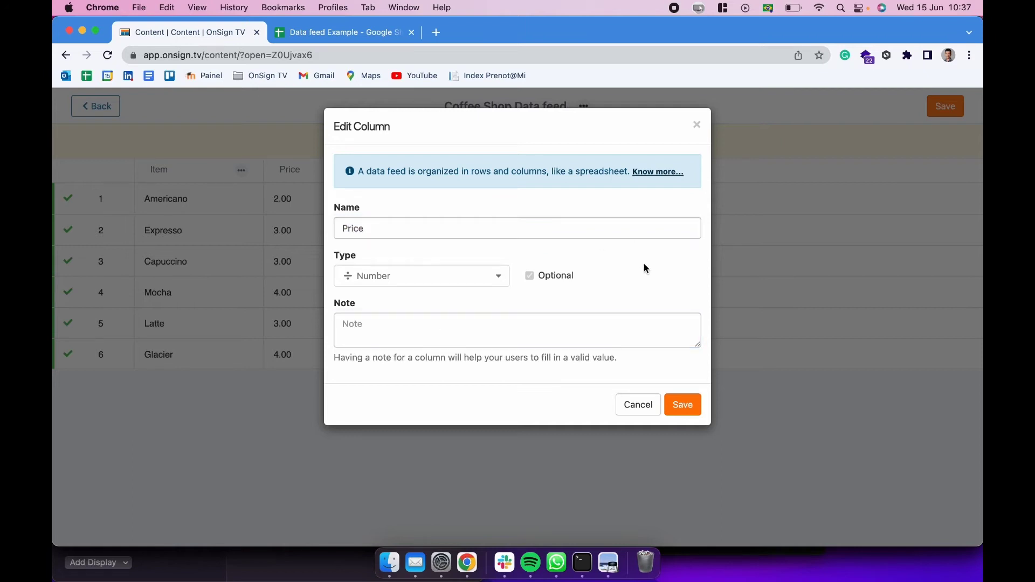
left_click(698, 126)
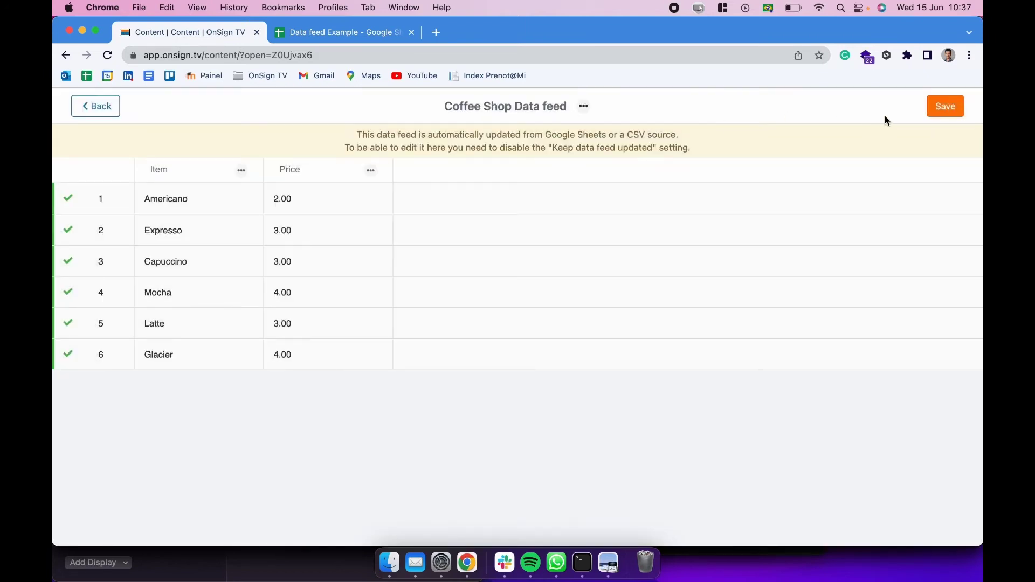
left_click(946, 106)
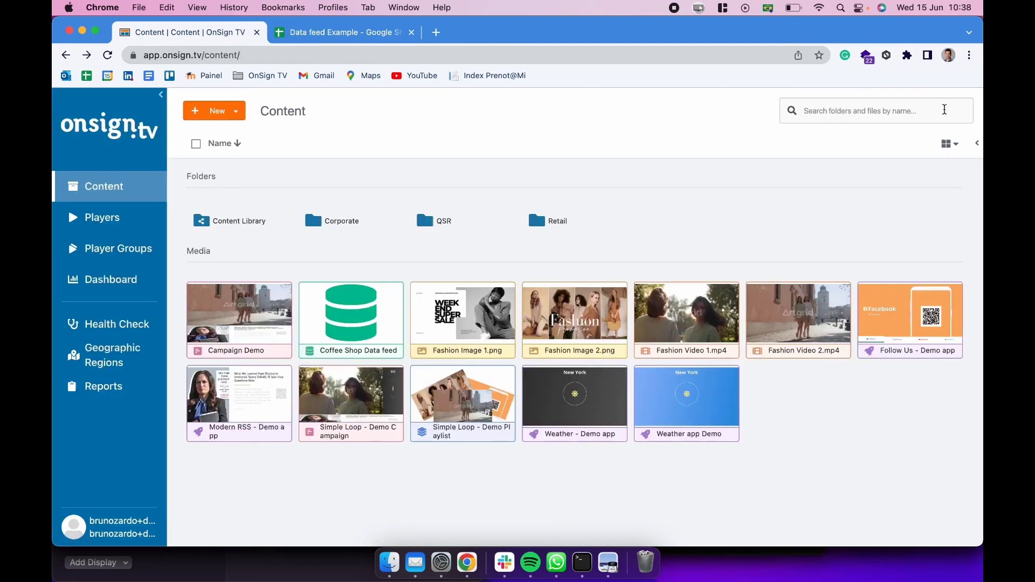
Create another app from the Menu Board - Basic template under Menu Boards & Tables.
left_click(349, 321)
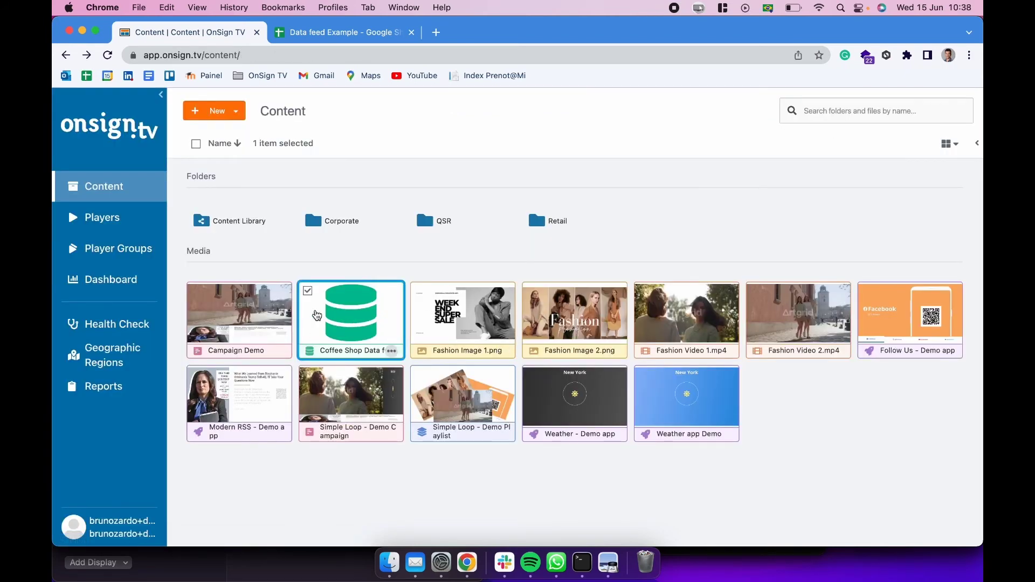
left_click(456, 259)
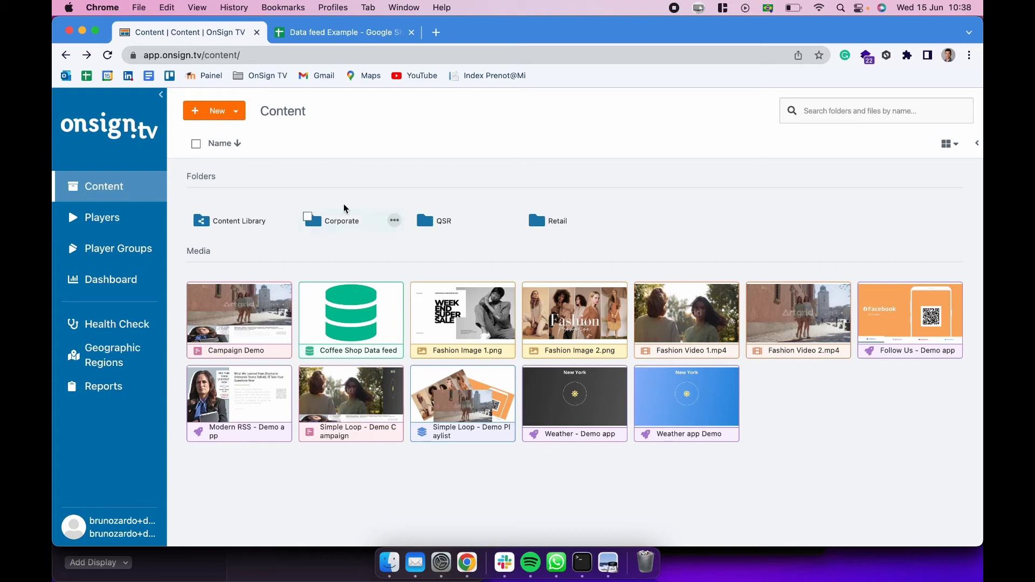
left_click(231, 113)
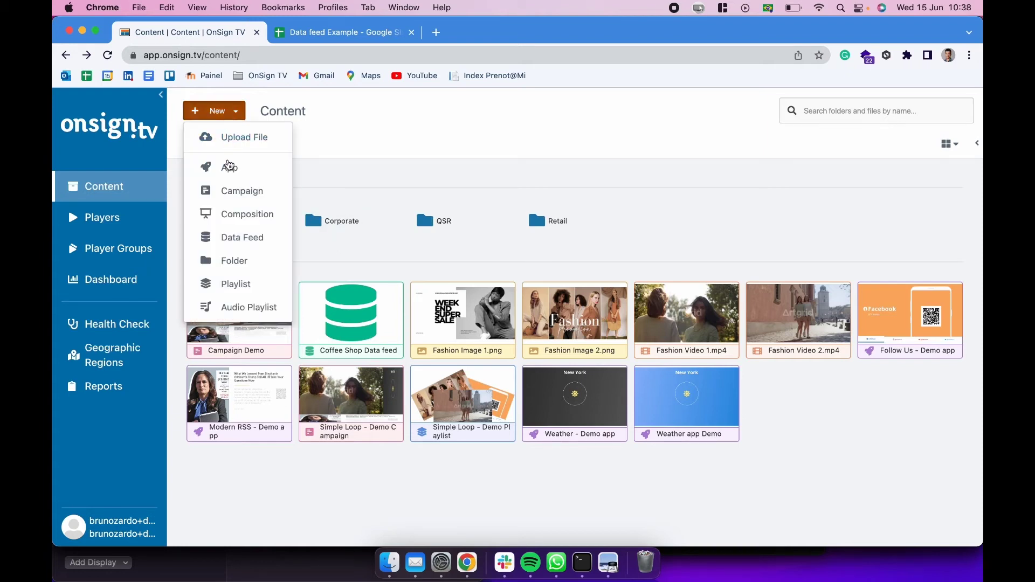
left_click(227, 169)
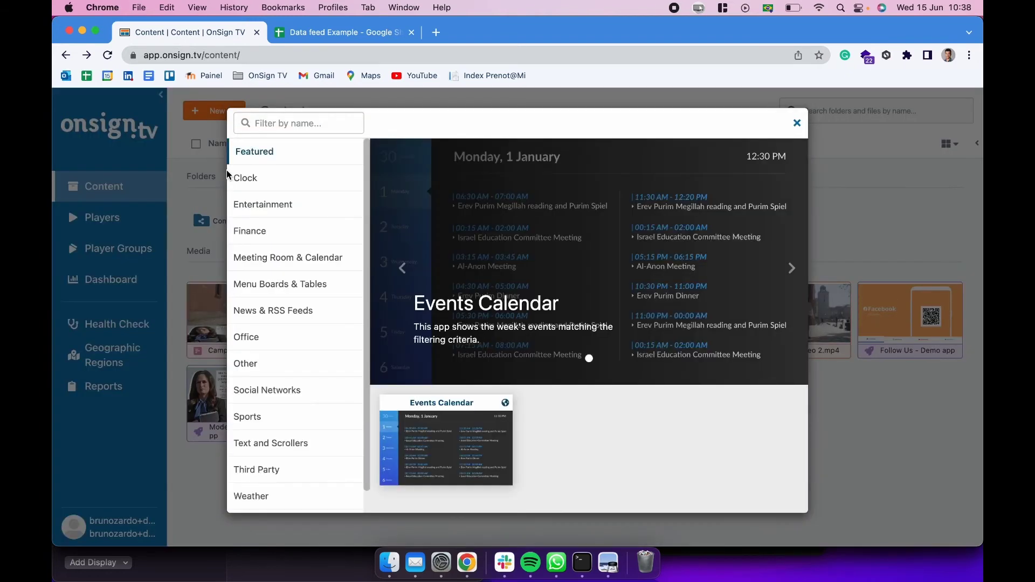
left_click(295, 288)
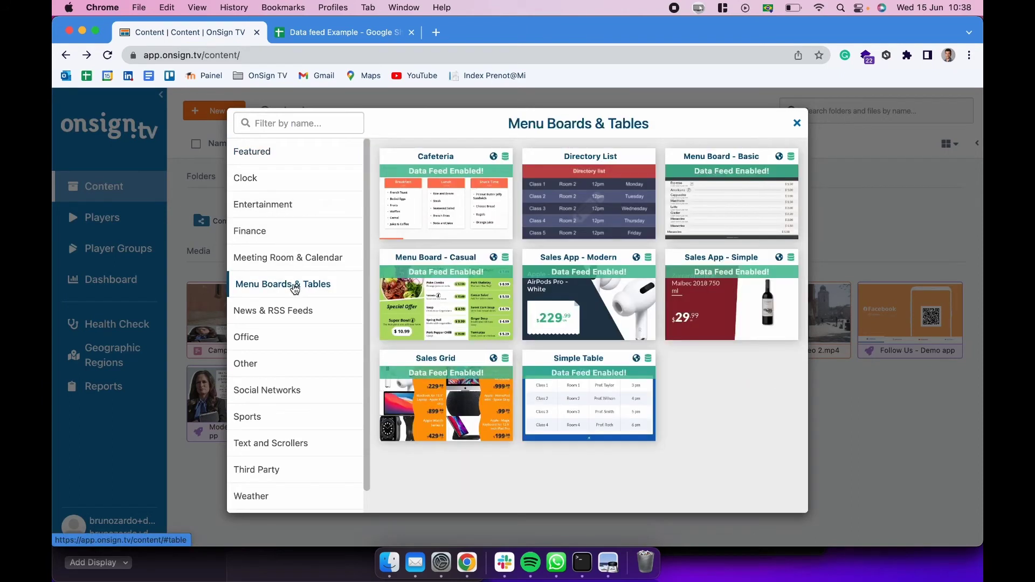
left_click(711, 202)
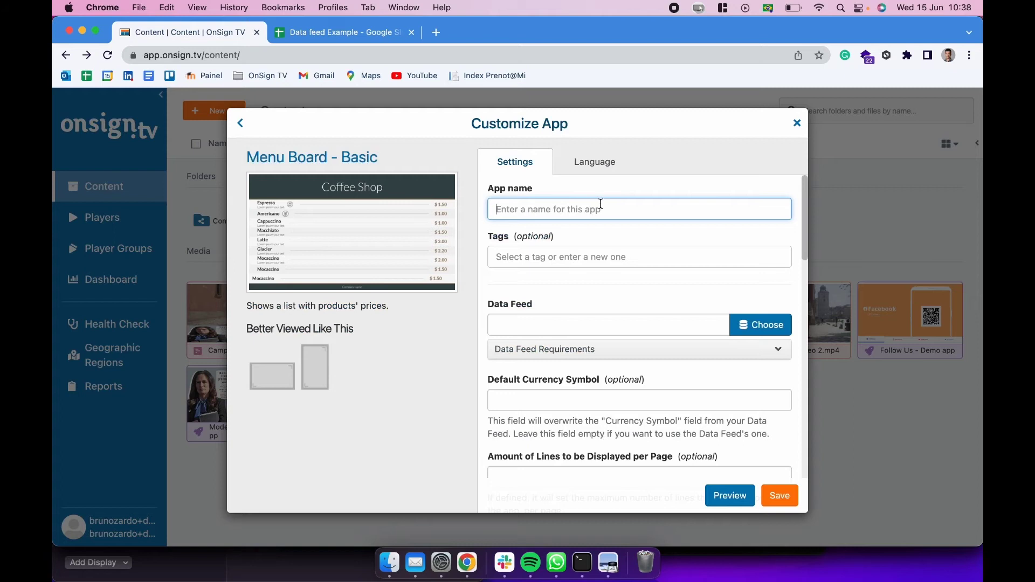
Name the app 'Menu Board Coffee Shop' and select the Coffee Shop Data feed as its data source.
type("Menu Board Coffee Shop")
left_click(527, 324)
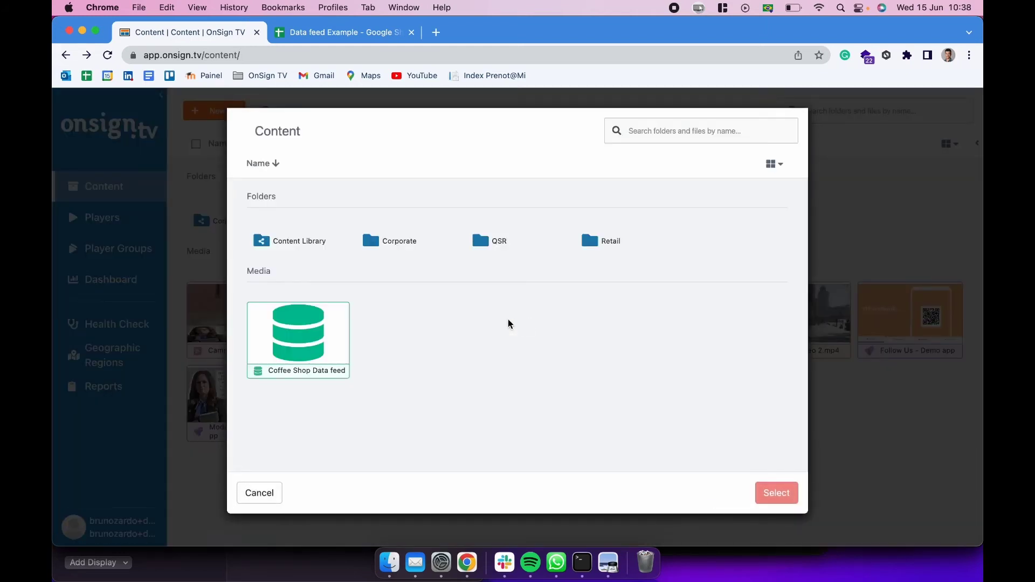
double_click(321, 330)
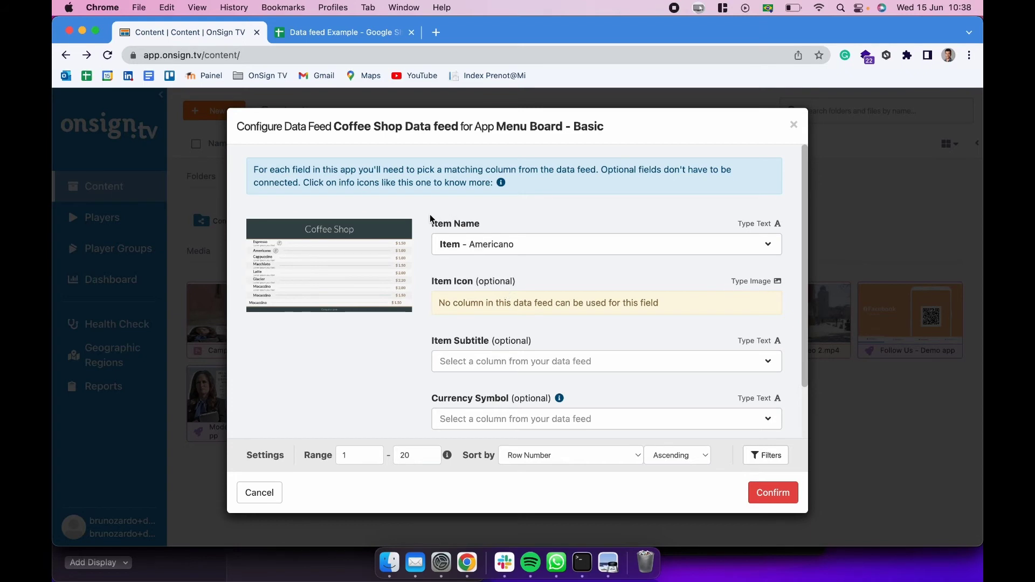
Keep Item Name mapped to Item and Item Price mapped to Price, then confirm the mapping.
left_click_drag(432, 222, 484, 221)
left_click(485, 218)
scroll(495, 322, "down", 2)
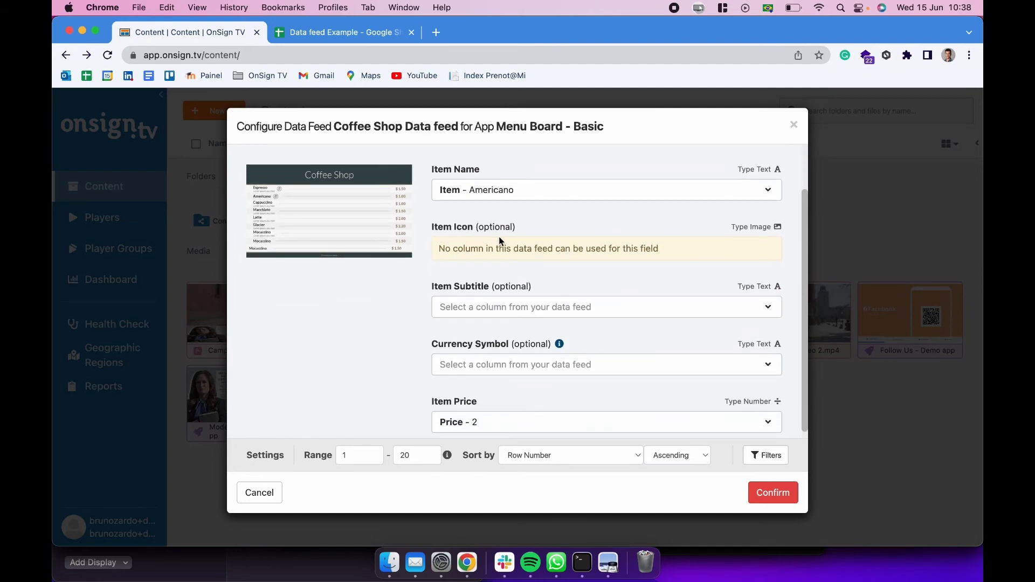
left_click_drag(514, 231, 473, 229)
left_click(538, 227)
scroll(506, 277, "down", 1)
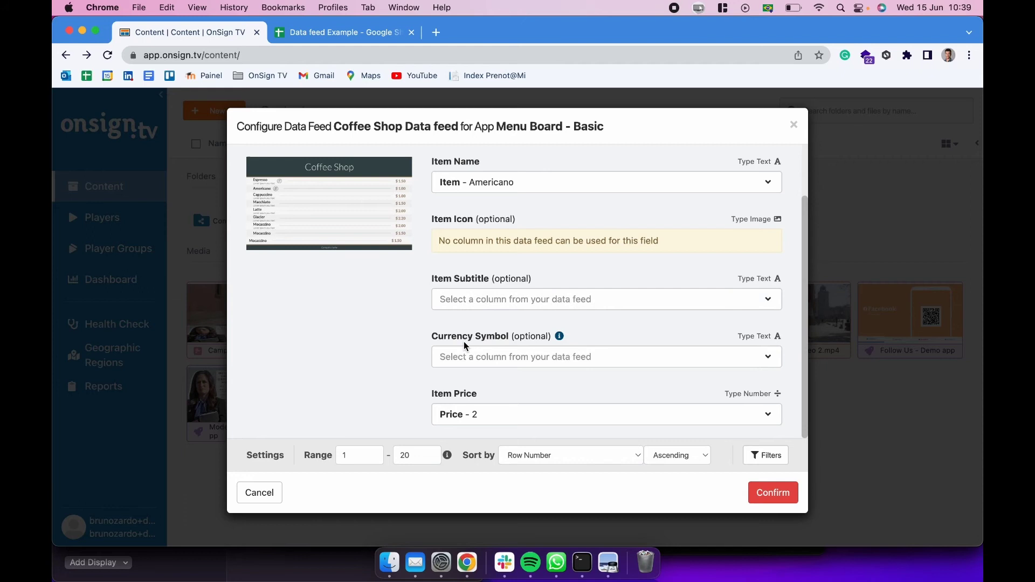
mouse_move(560, 340)
left_click(774, 499)
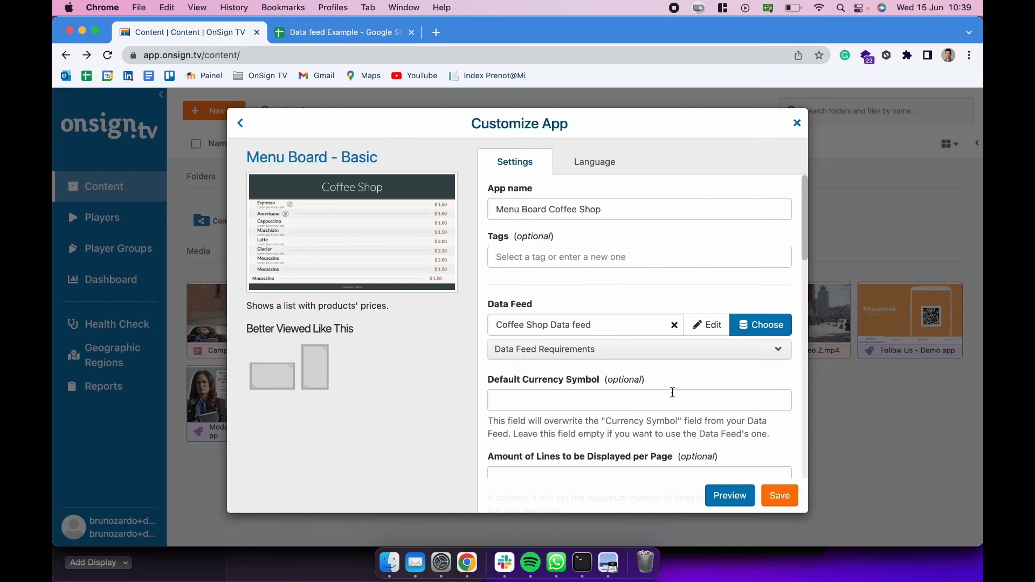
Enter $ as the app's Default Currency Symbol.
scroll(673, 392, "down", 5)
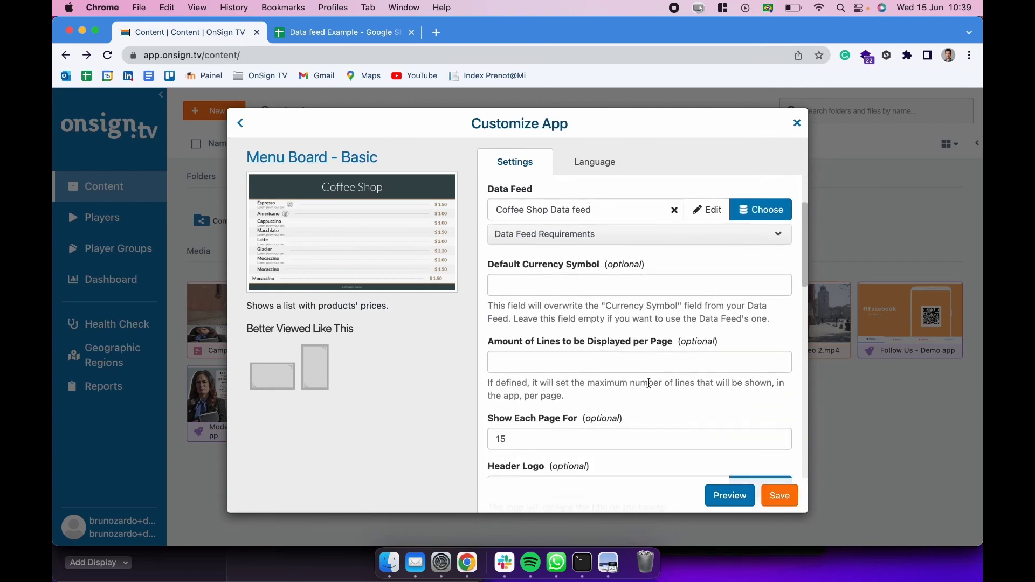
left_click(513, 288)
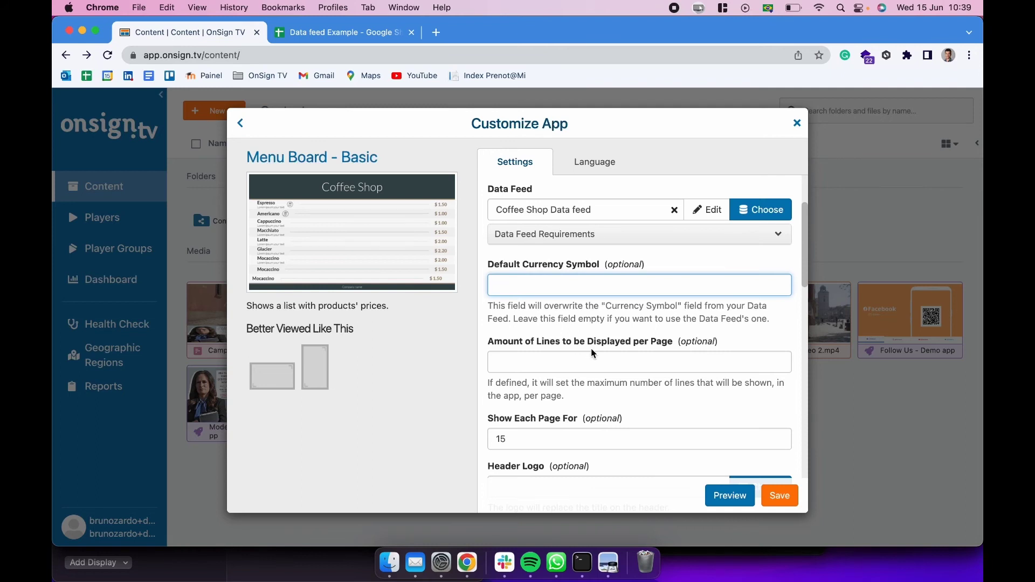
type("$")
scroll(514, 342, "down", 2)
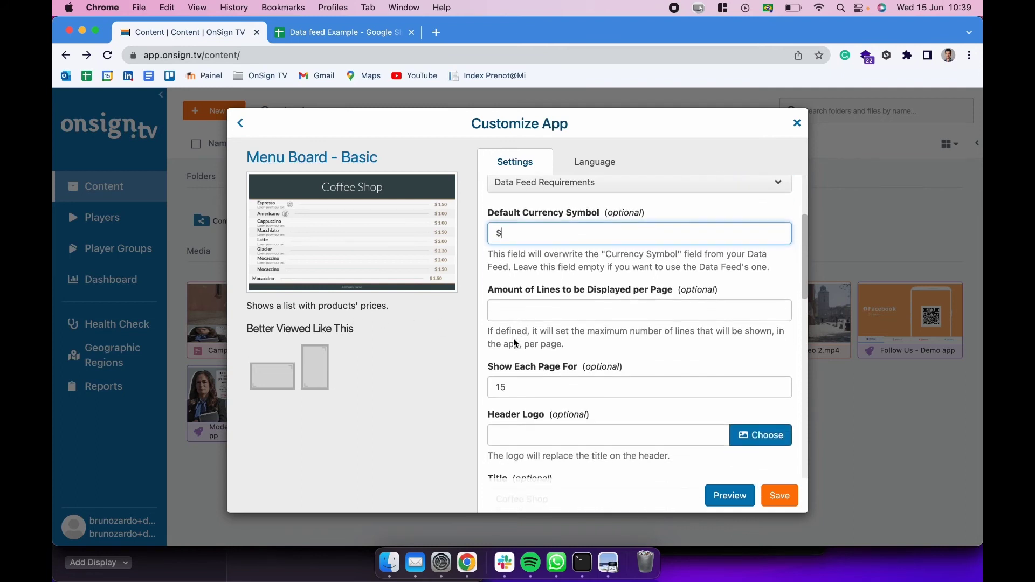
left_click(559, 307)
left_click(587, 278)
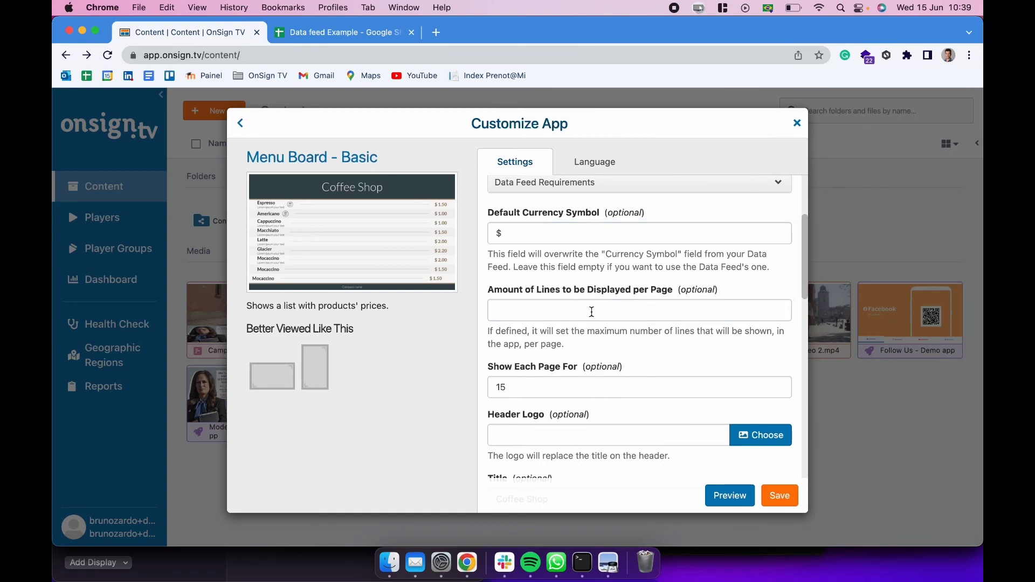
Scroll through the remaining app settings and return toward the top.
scroll(592, 312, "down", 3)
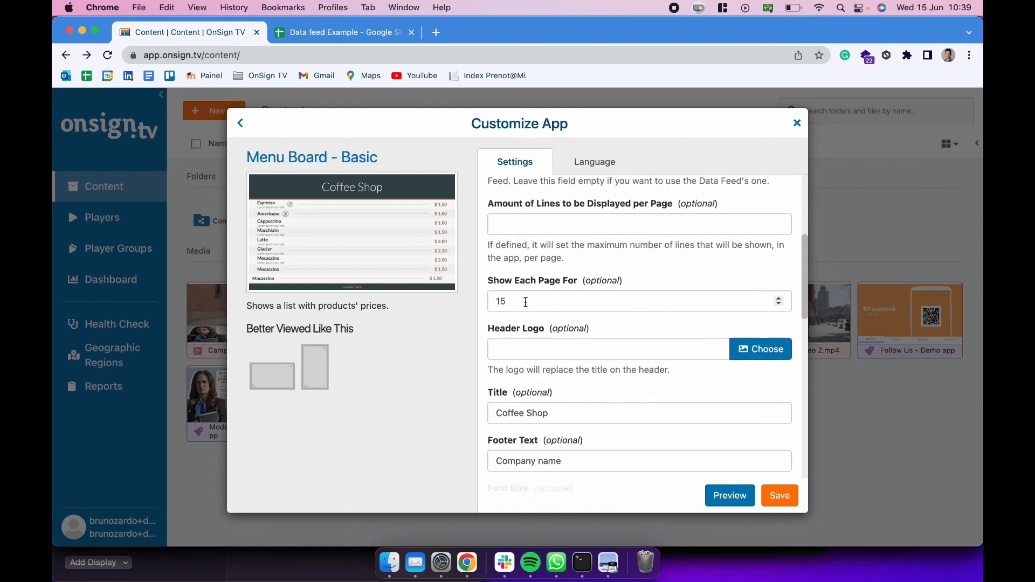
scroll(493, 356, "down", 4)
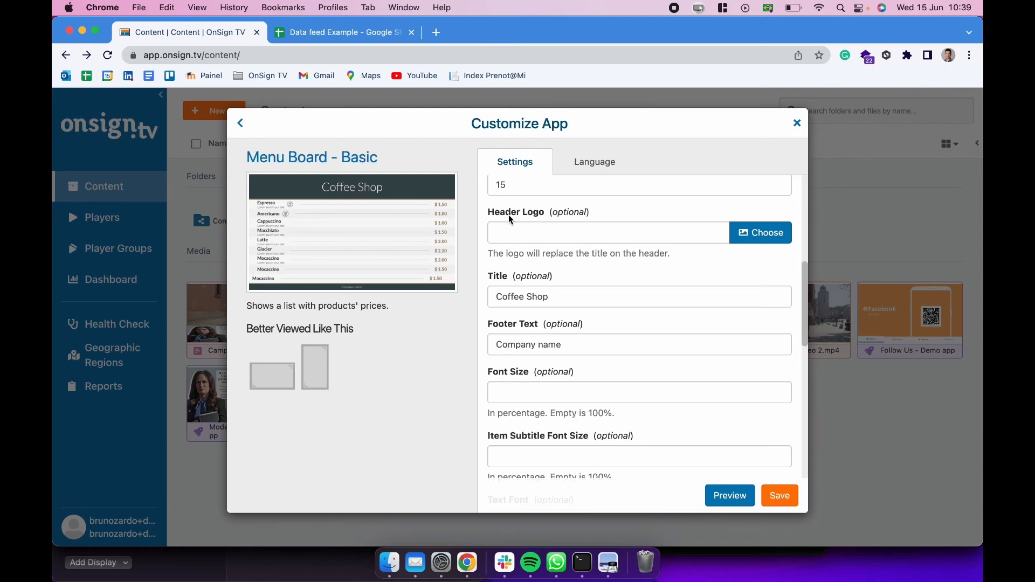
scroll(530, 299, "down", 1)
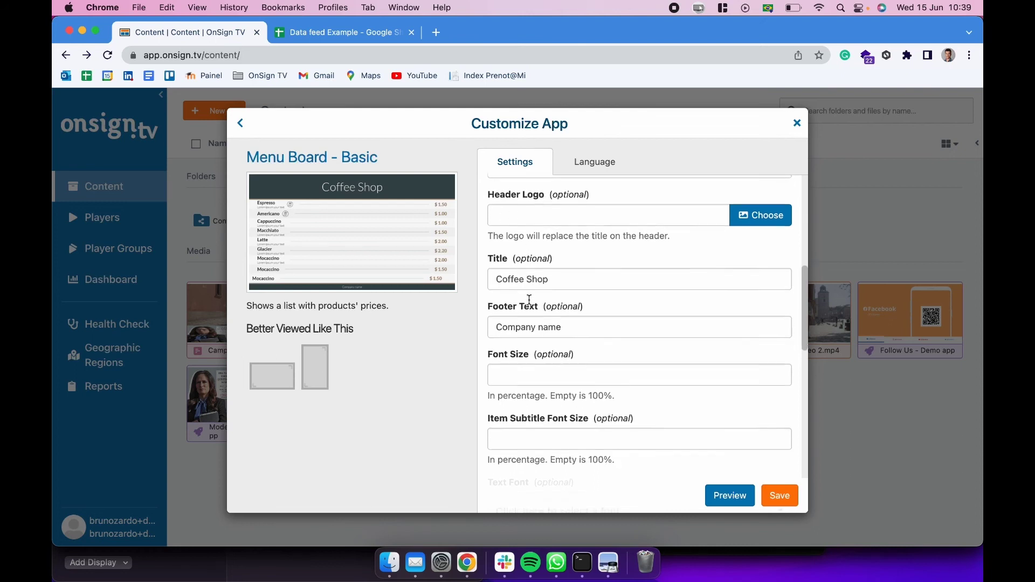
scroll(552, 355, "down", 1)
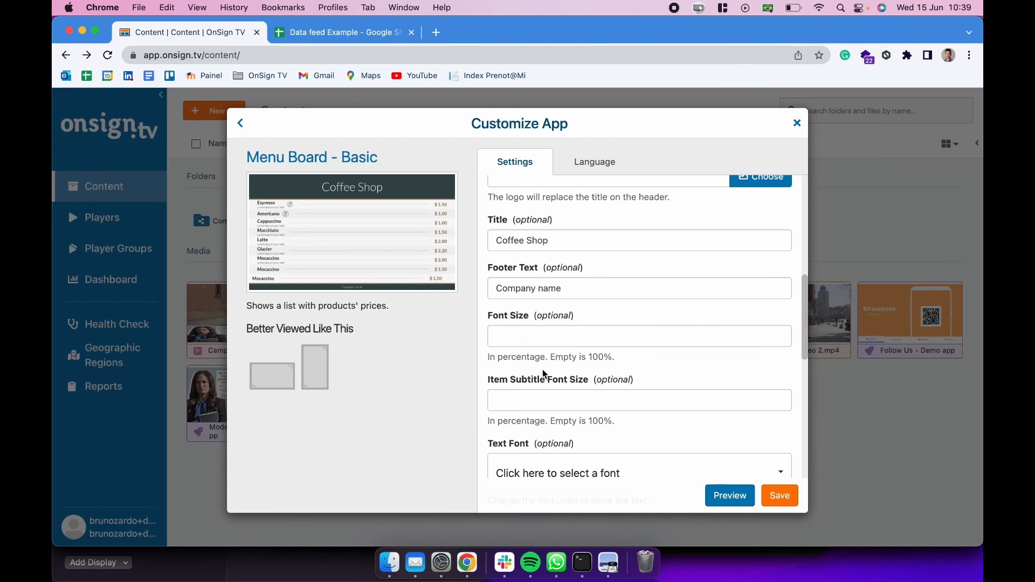
scroll(542, 370, "down", 1)
scroll(533, 374, "down", 2)
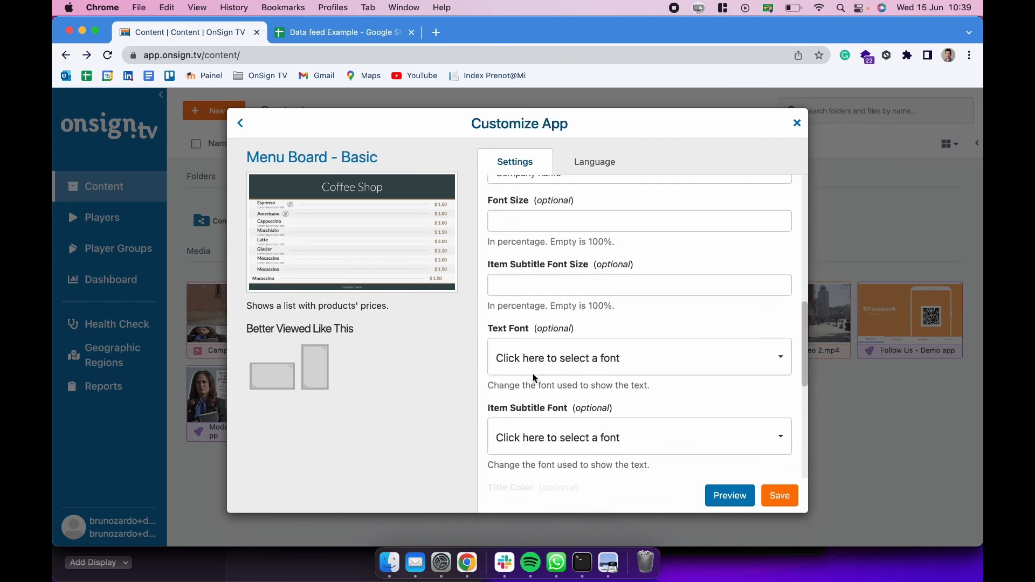
scroll(560, 364, "down", 3)
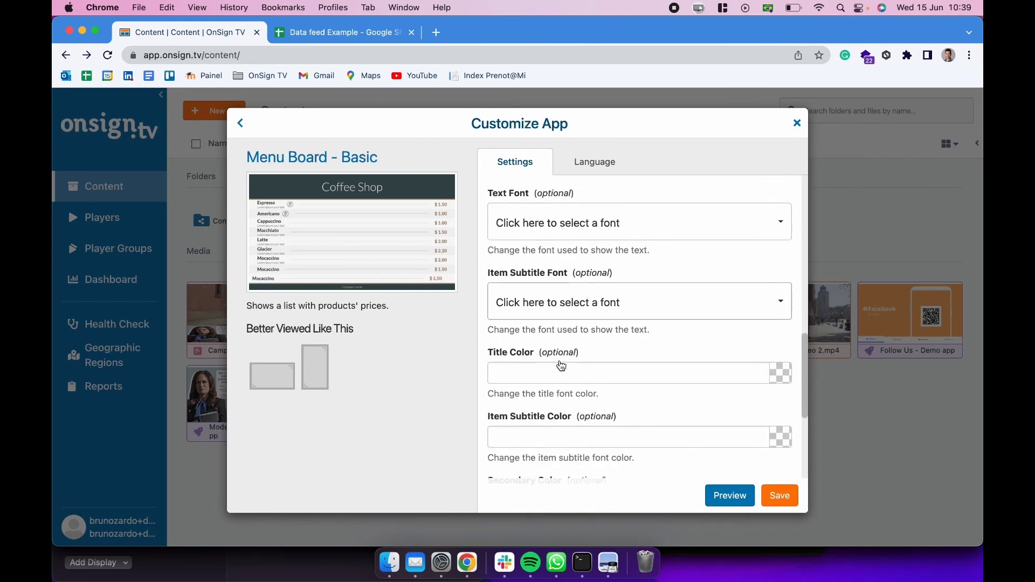
scroll(561, 366, "down", 1)
scroll(561, 366, "down", 3)
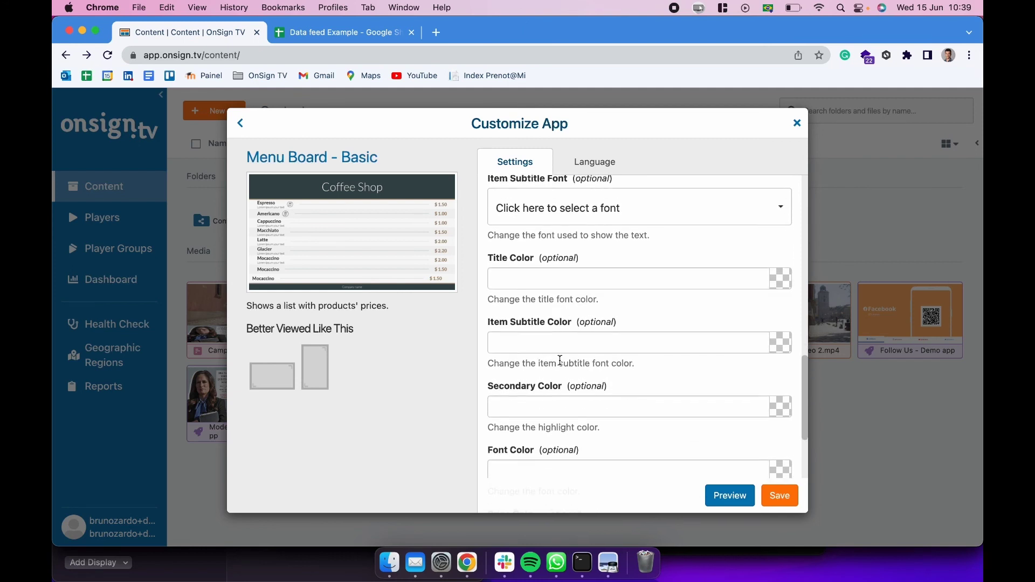
scroll(561, 360, "down", 3)
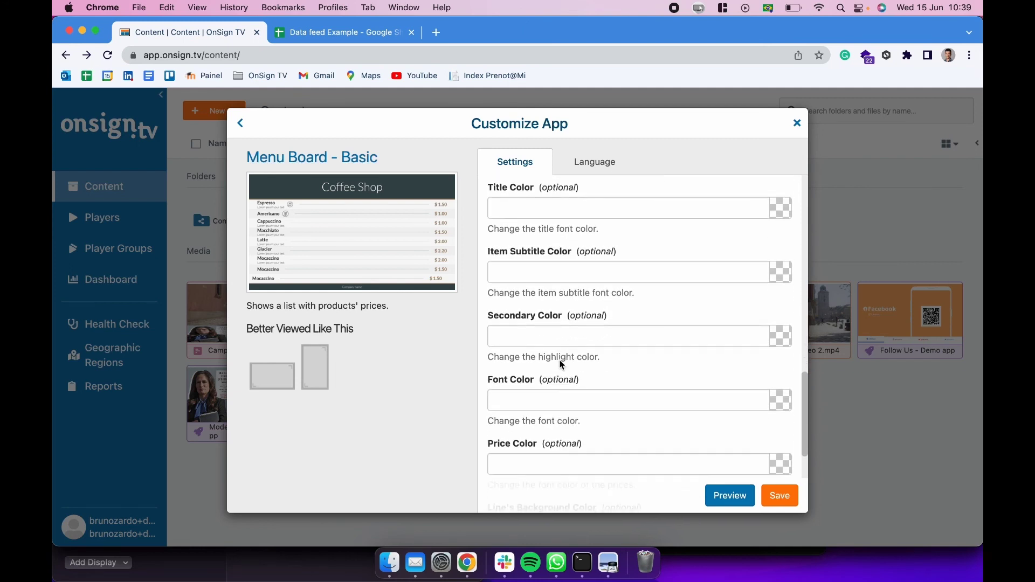
scroll(561, 364, "down", 5)
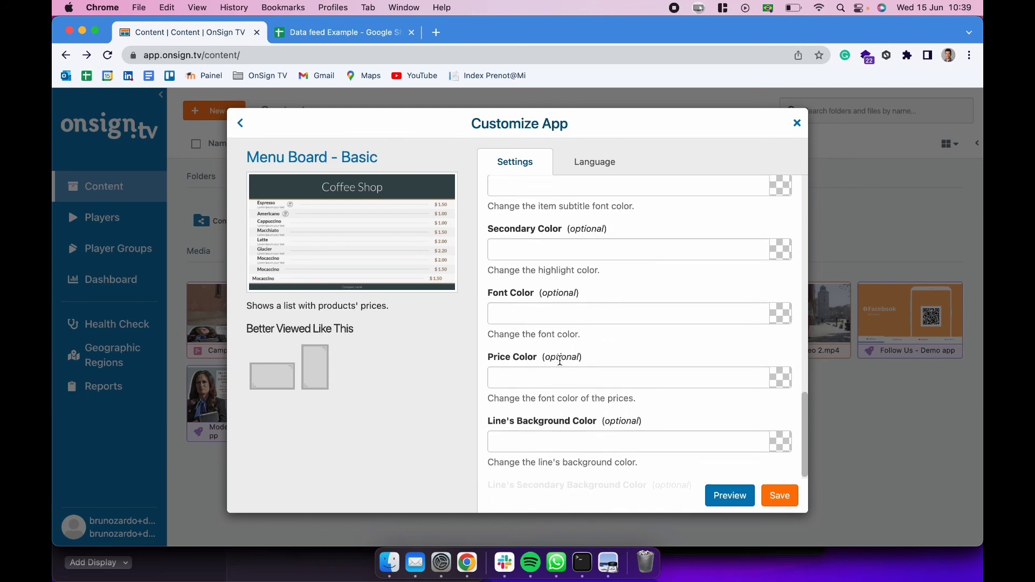
scroll(561, 360, "down", 2)
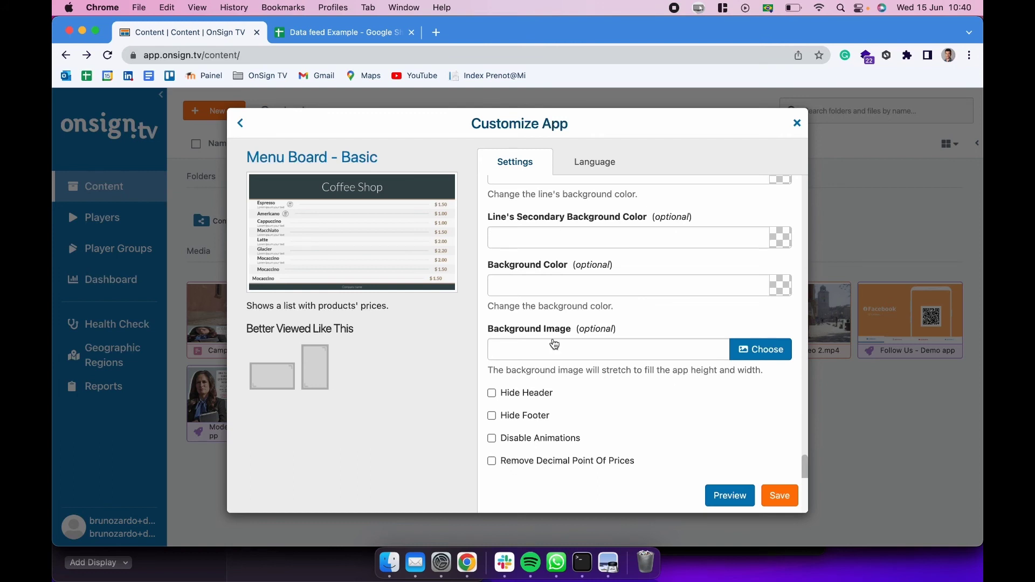
scroll(555, 346, "up", 15)
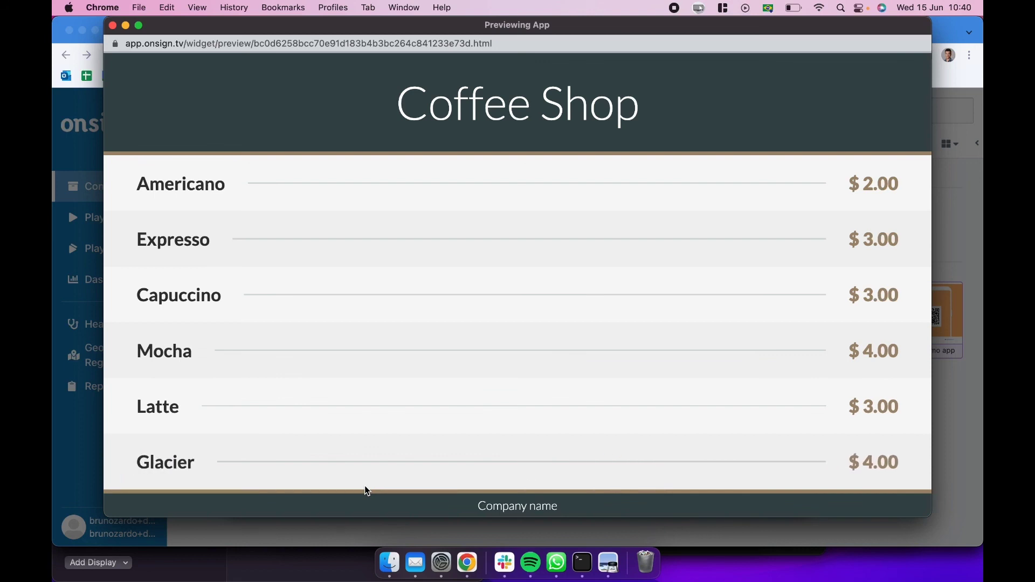
Close the Previewing App window and save the Menu Board Coffee Shop app.
left_click(114, 27)
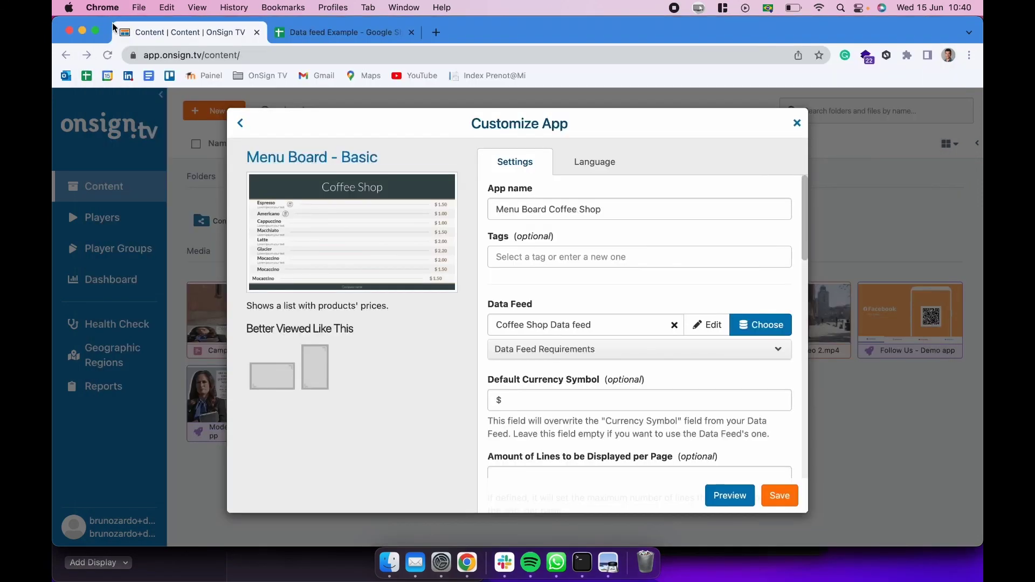
left_click(762, 499)
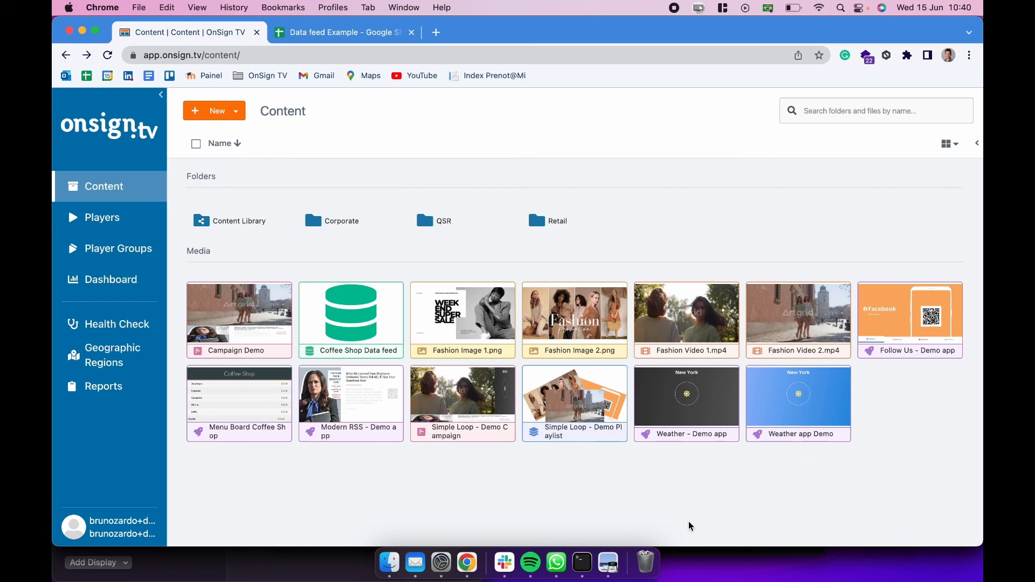
left_click(225, 116)
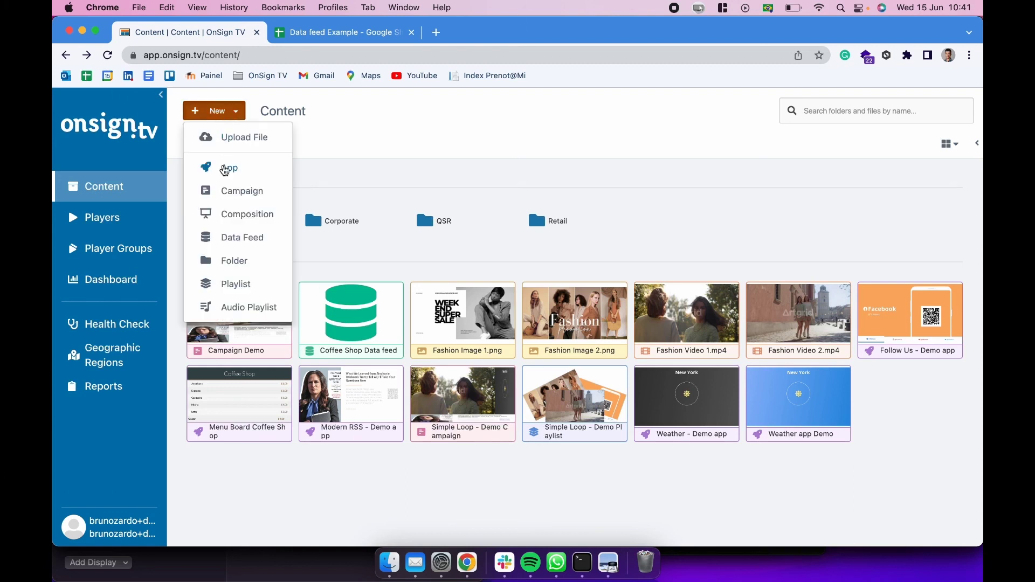
left_click(225, 170)
left_click(275, 286)
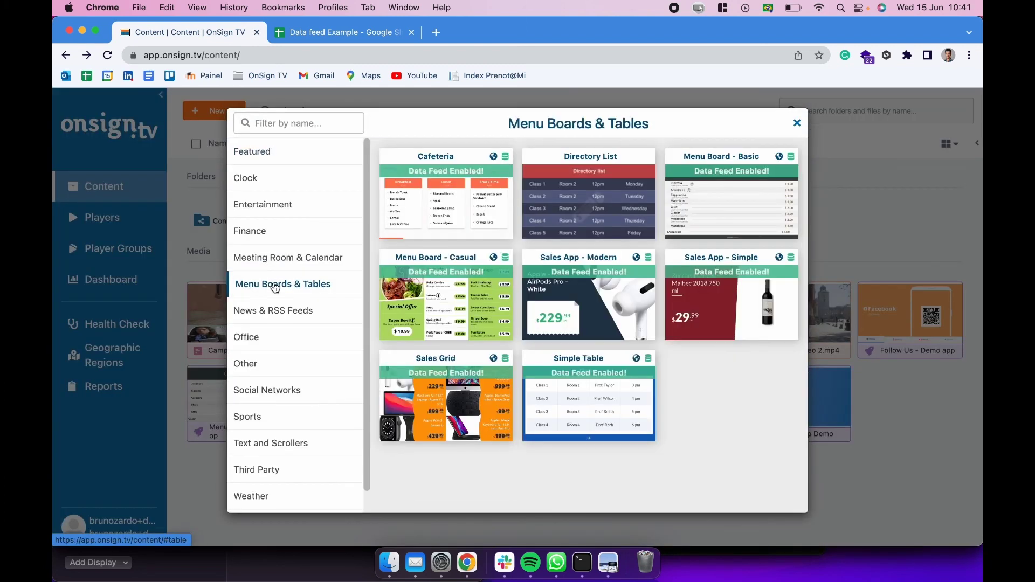
left_click(272, 315)
left_click(275, 337)
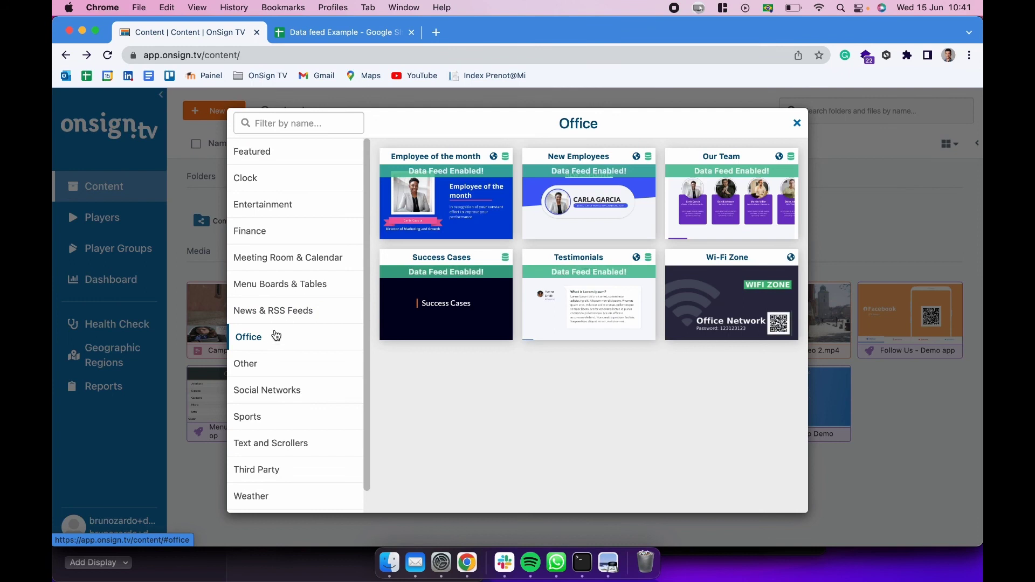
left_click(275, 311)
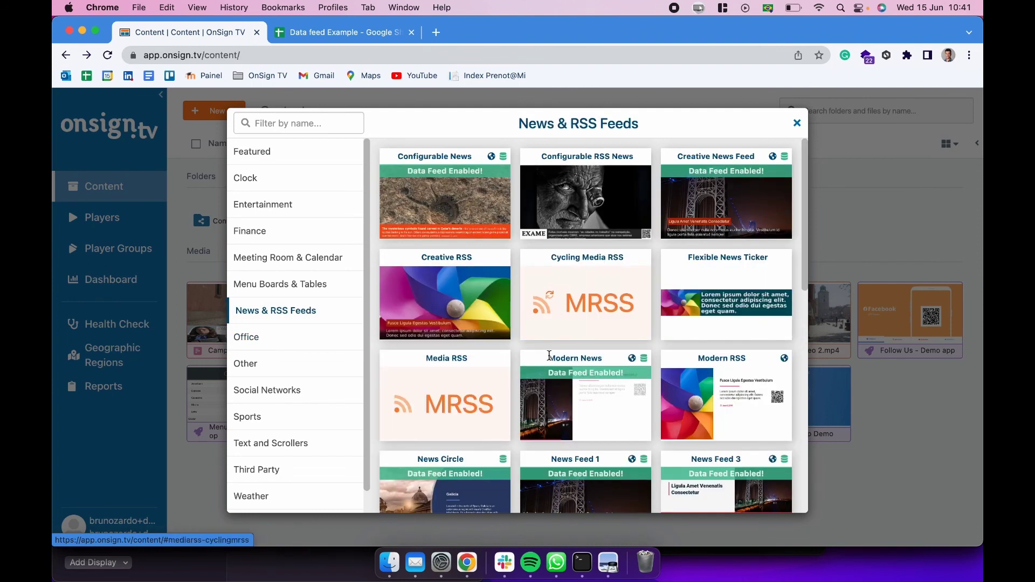
scroll(307, 272, "down", 1)
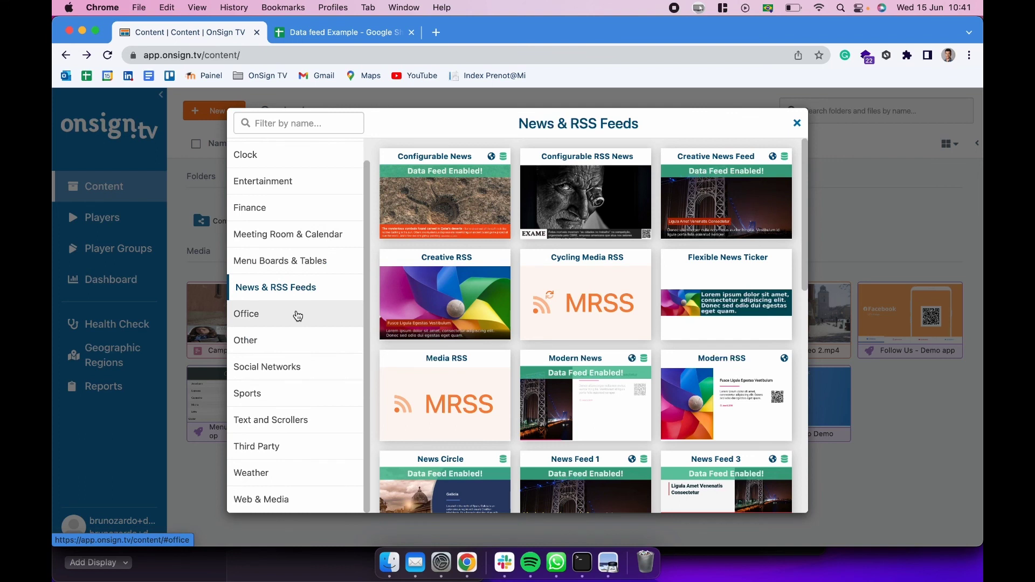
left_click(796, 124)
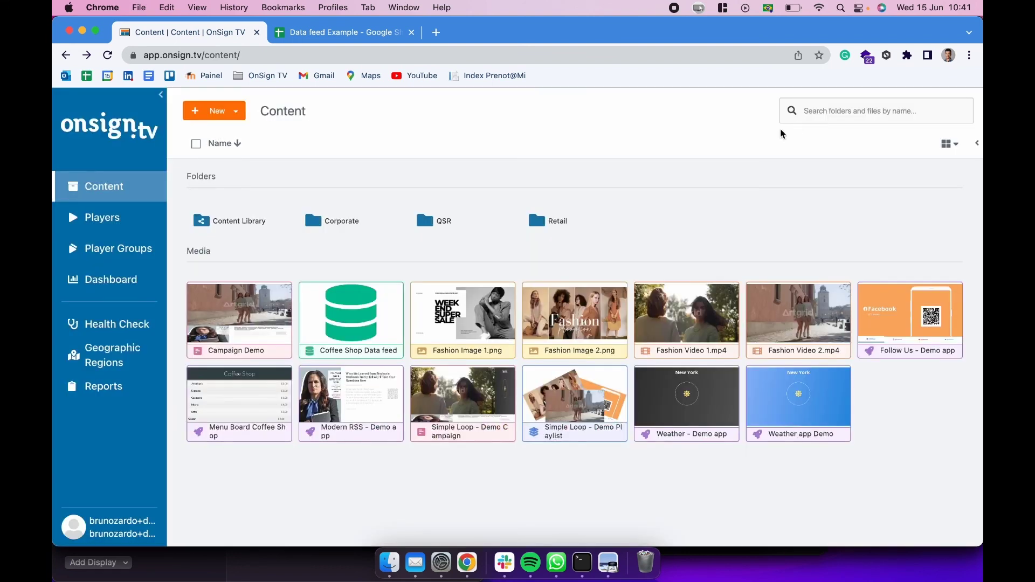